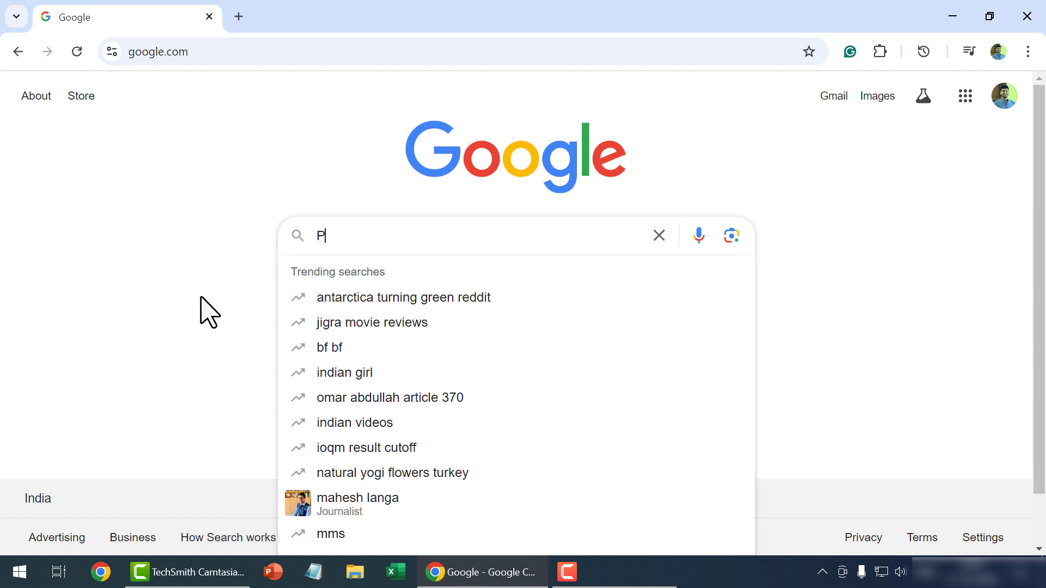
Step: Search 'power bi desktop download' and bring up the Microsoft page's installer file choices
type("ower")
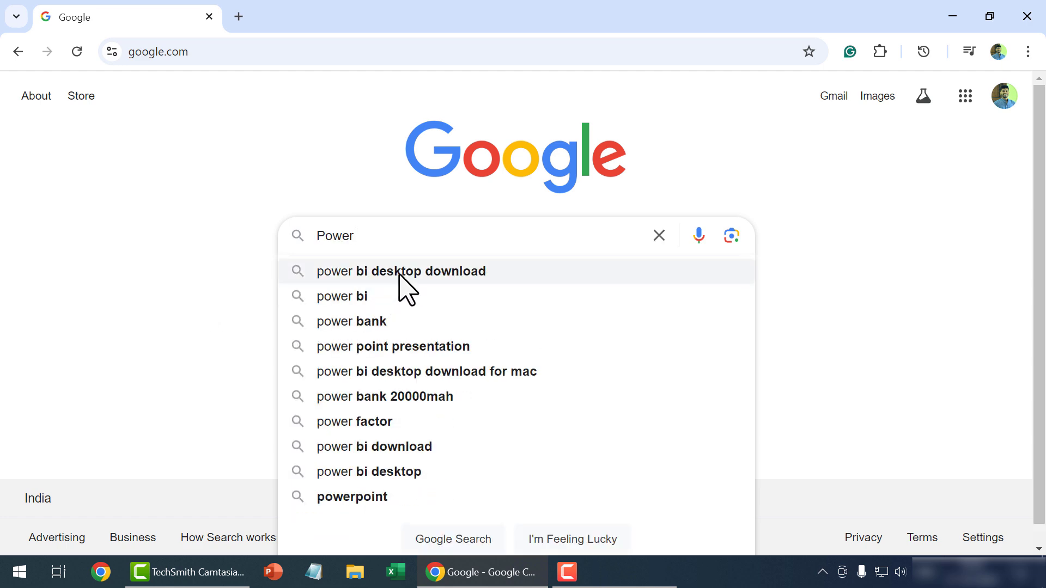
left_click(406, 271)
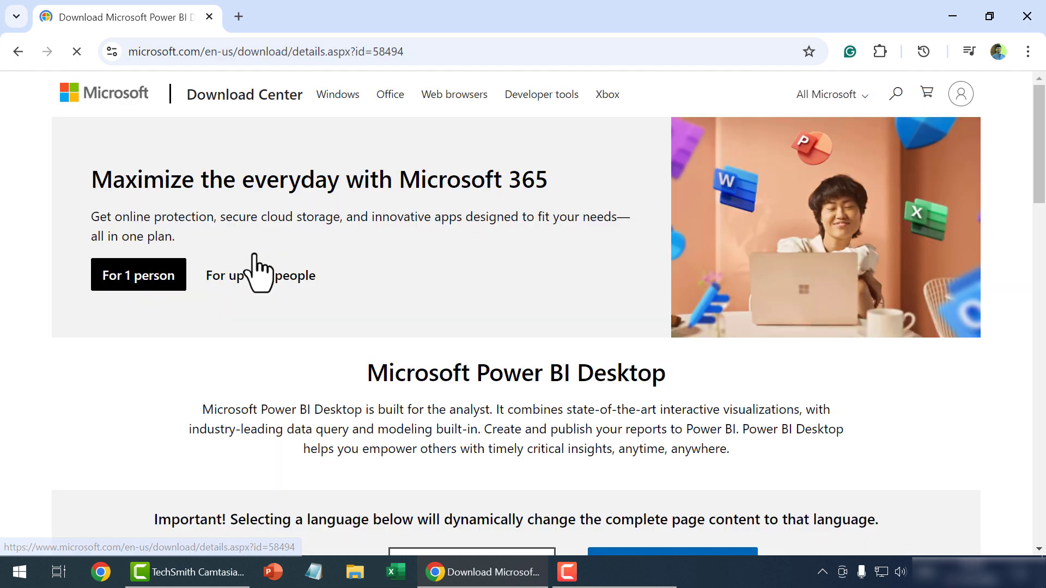
scroll(375, 332, "down", 3)
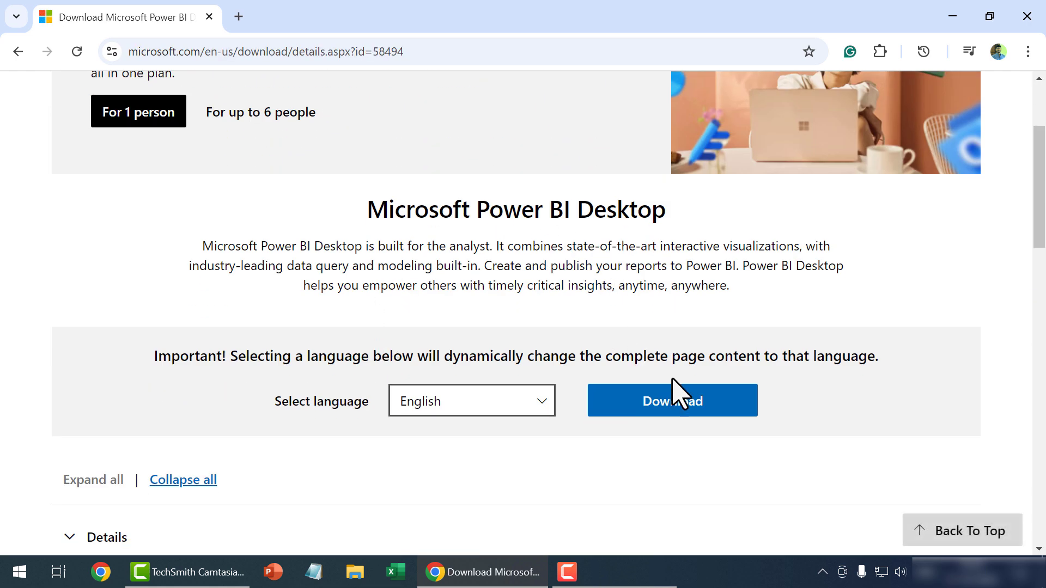
left_click(726, 407)
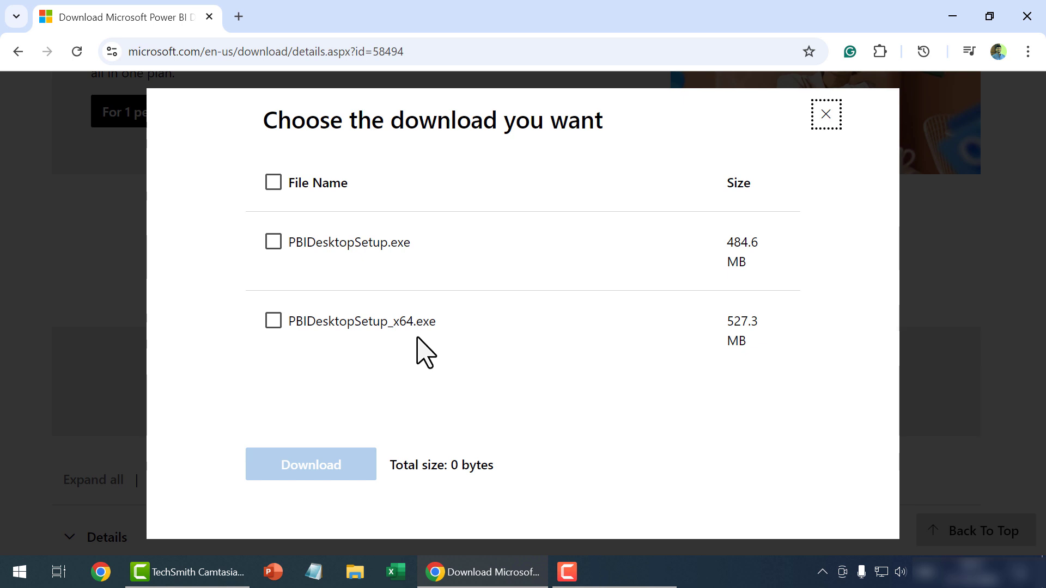
Step: Confirm in This PC's properties that the system is 64-bit x64-based, then return to Chrome
left_click(953, 16)
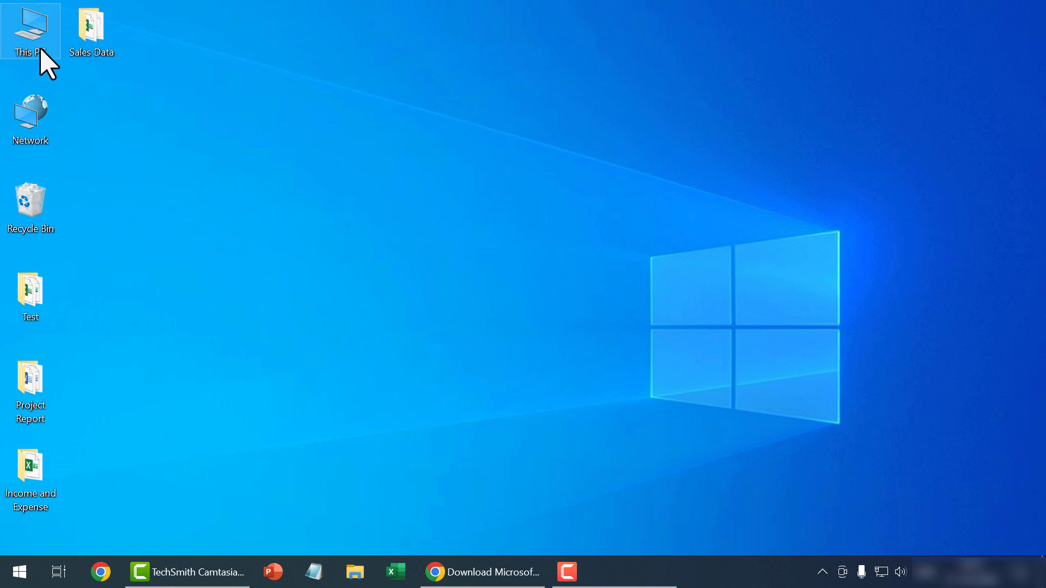
right_click(39, 49)
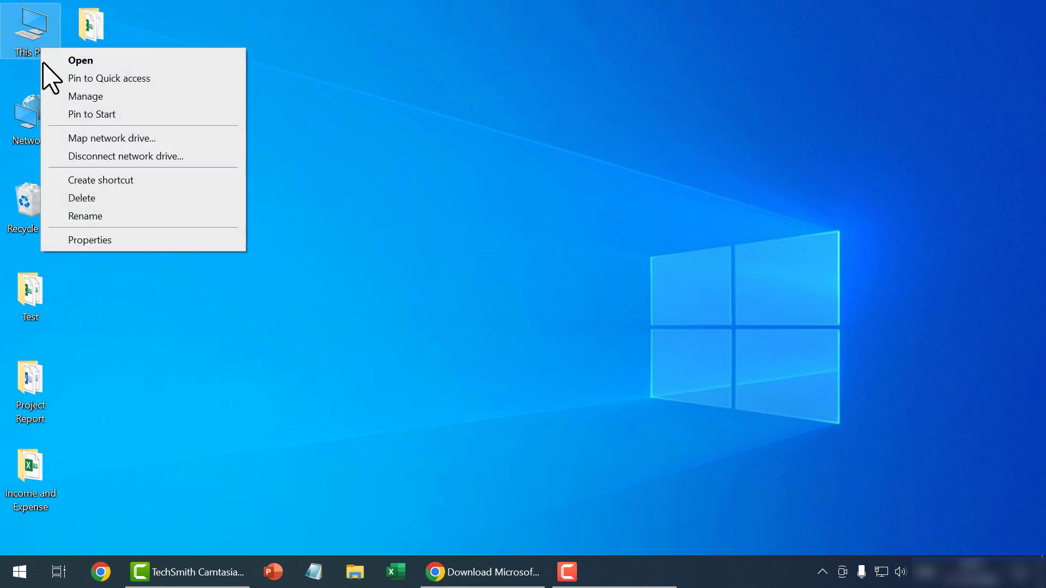
left_click(159, 238)
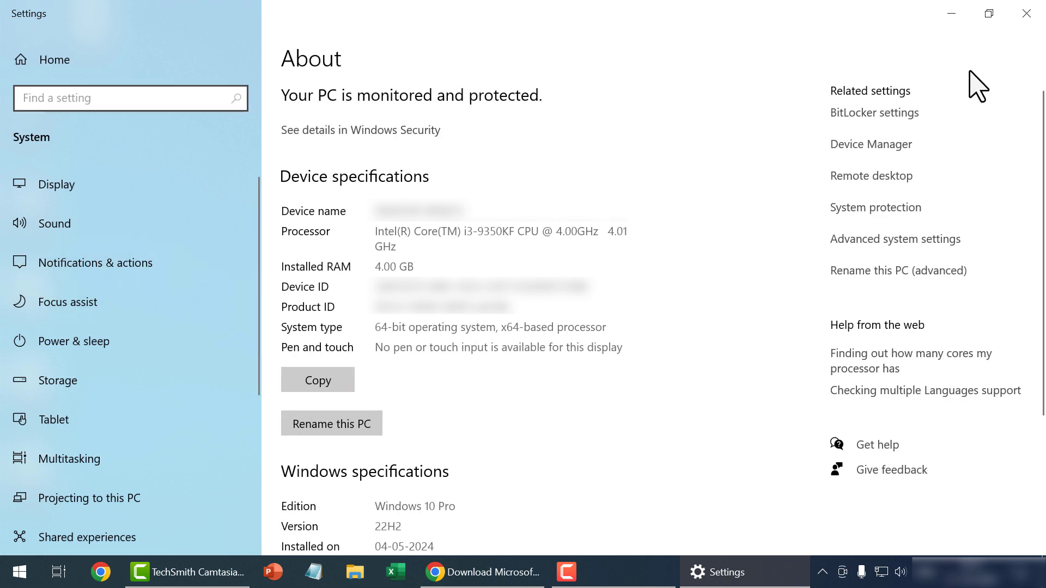
left_click(1026, 17)
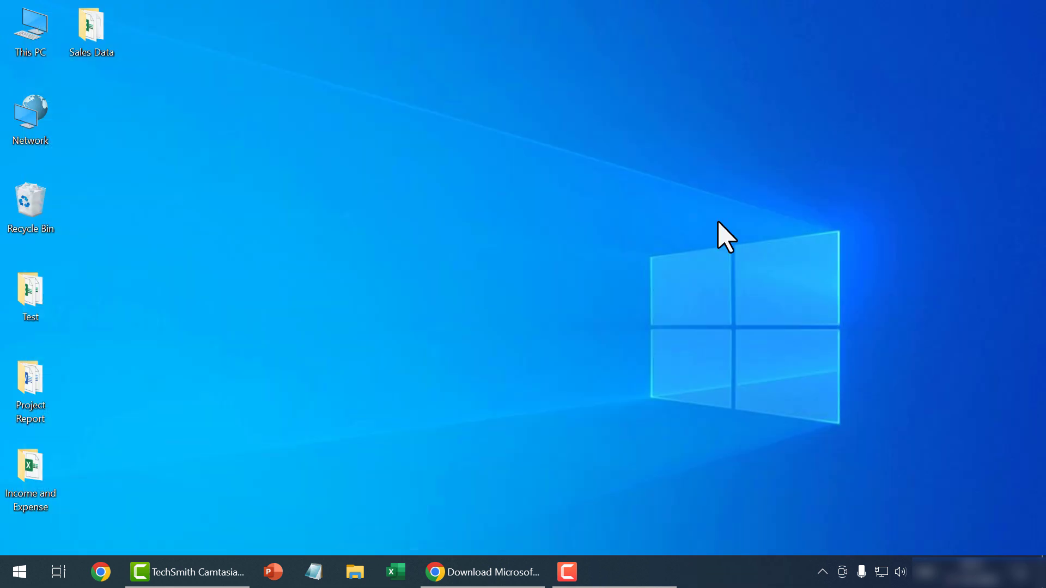
left_click(482, 571)
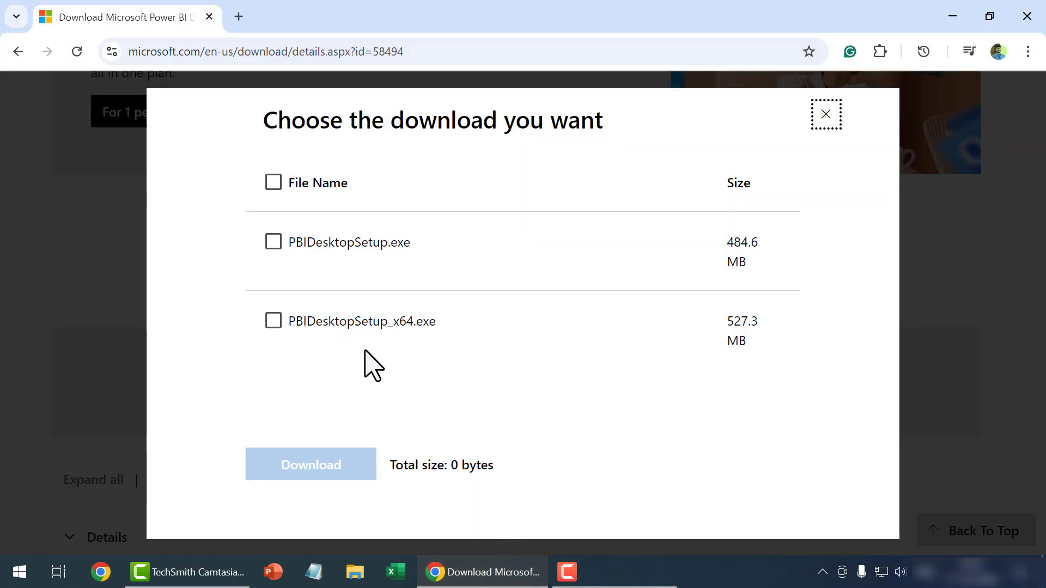
Step: Download PBIDesktopSetup_x64.exe (527 MB) and show it in the Downloads folder
left_click(273, 320)
left_click(326, 462)
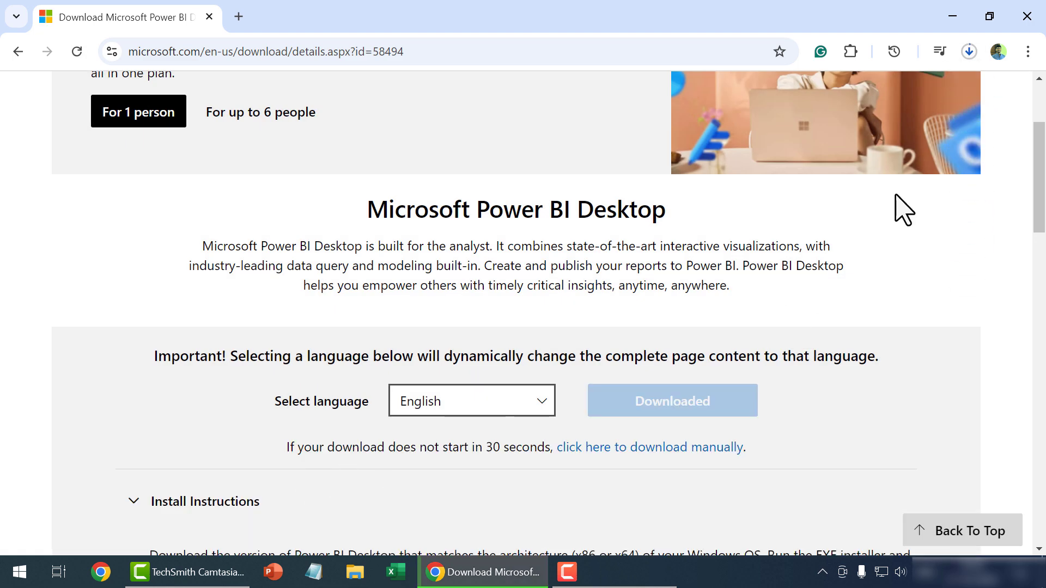
left_click(970, 51)
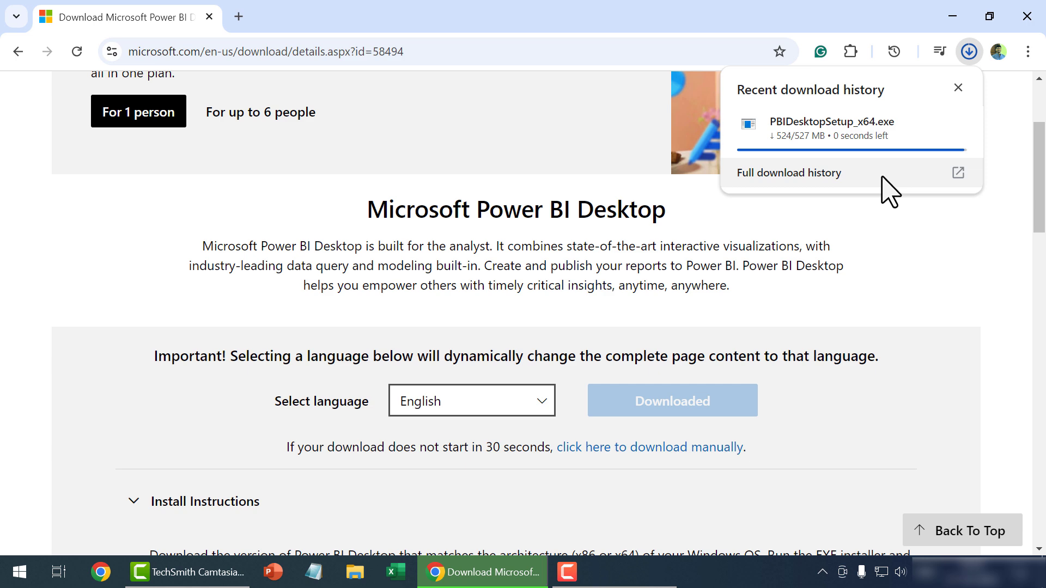
mouse_move(826, 127)
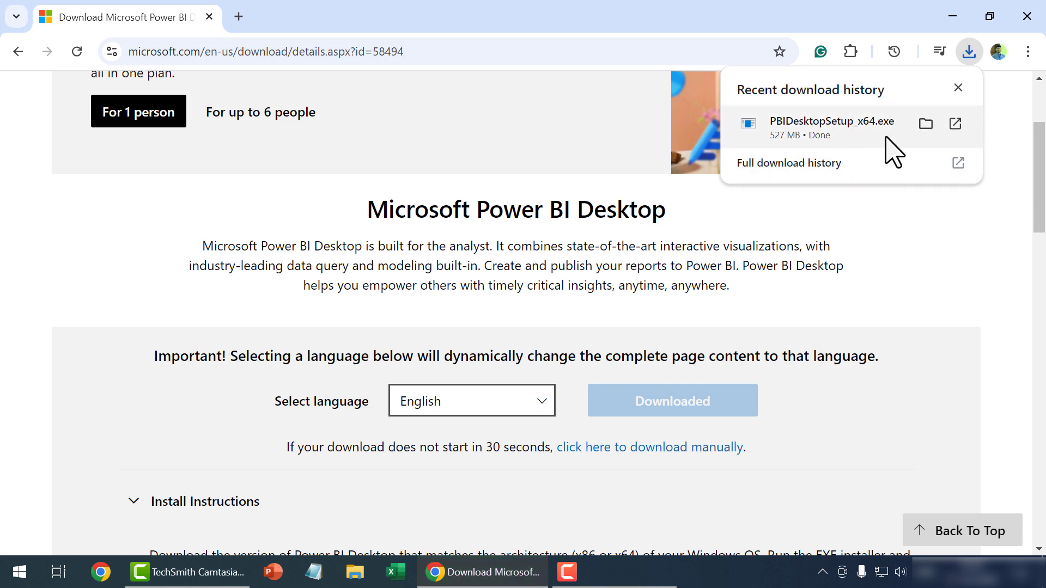
left_click(925, 124)
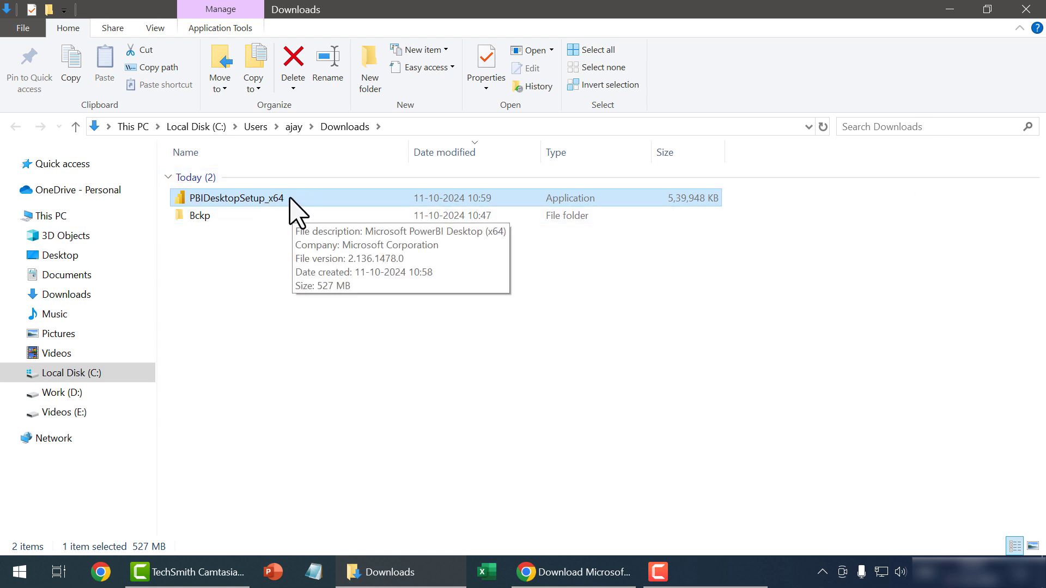
Step: Run PBIDesktopSetup_x64.exe, accept the license, keep the default folder and desktop shortcut, and finish without launching
double_click(274, 200)
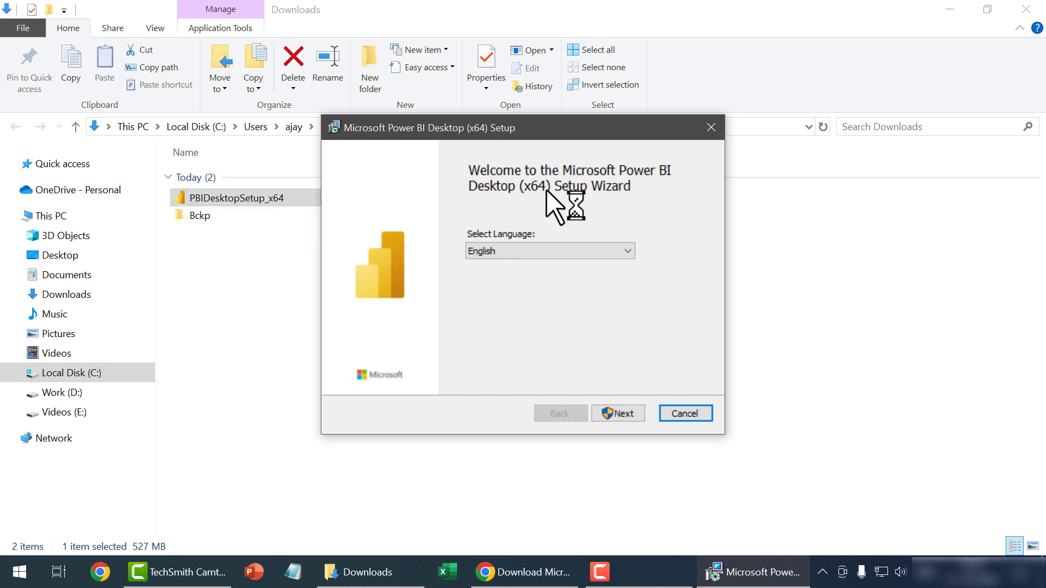
left_click(626, 415)
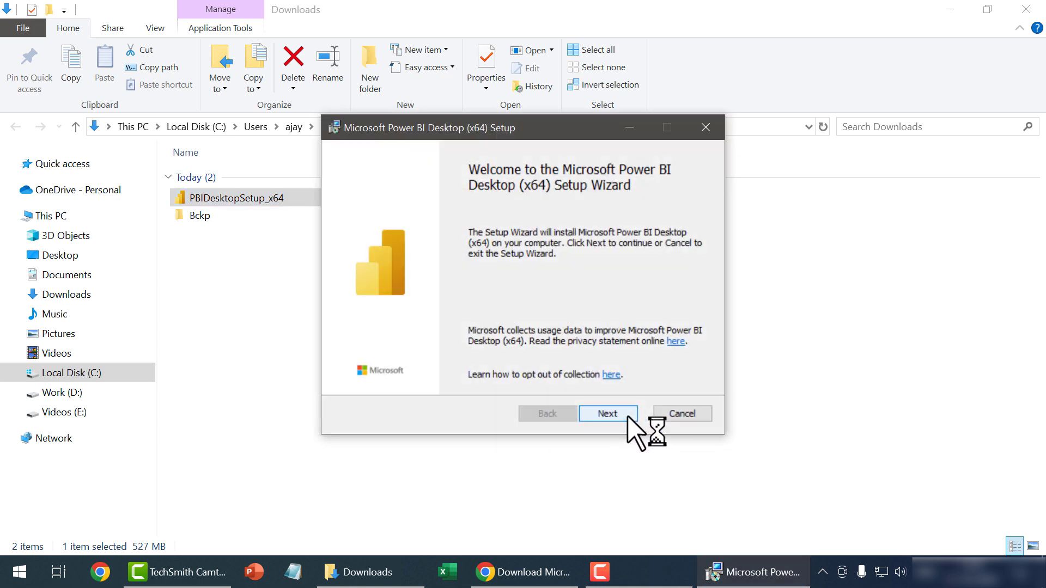
left_click(626, 415)
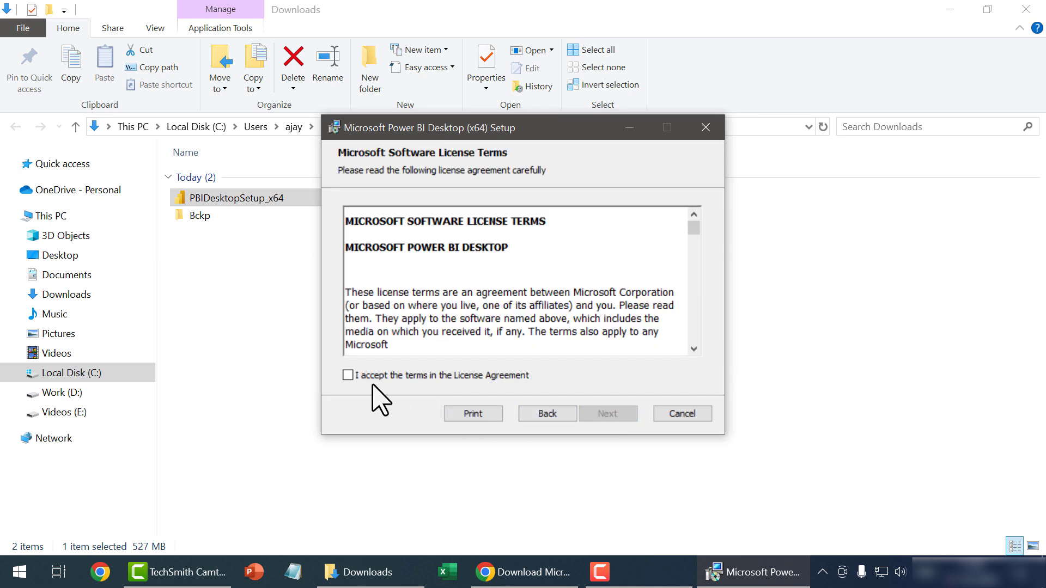
left_click(347, 375)
left_click(626, 415)
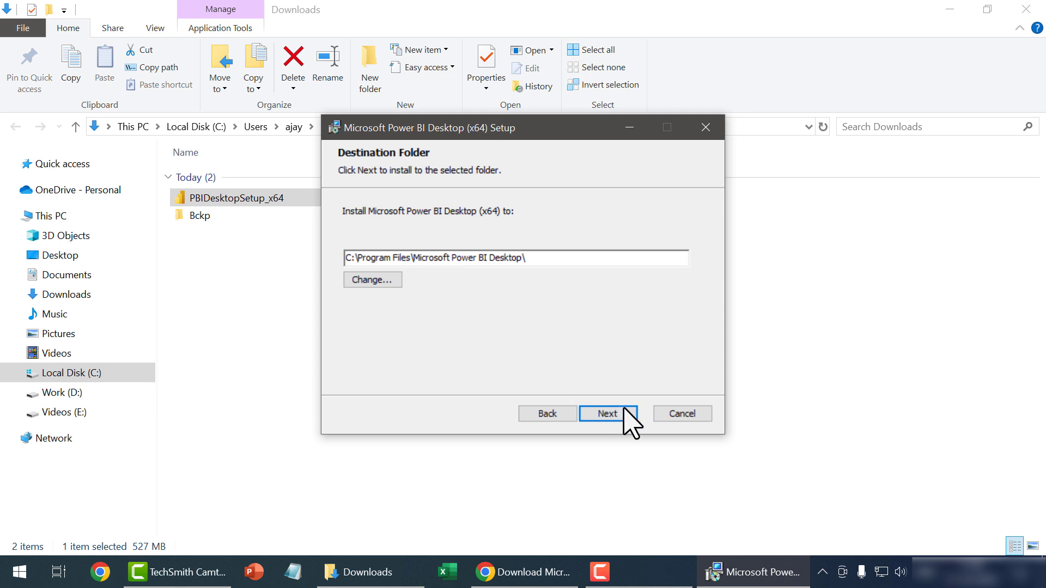
left_click(626, 415)
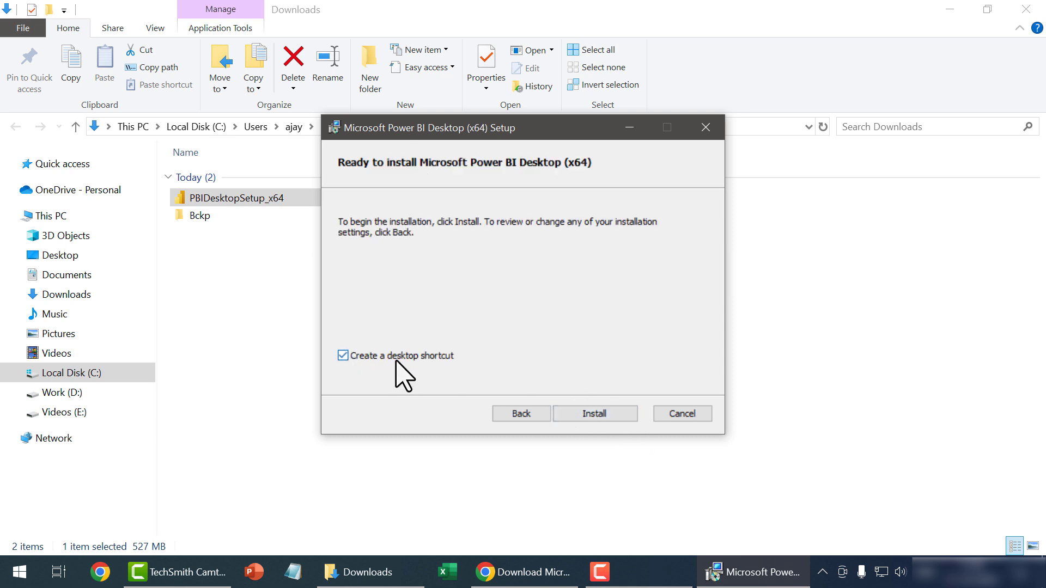
left_click(612, 416)
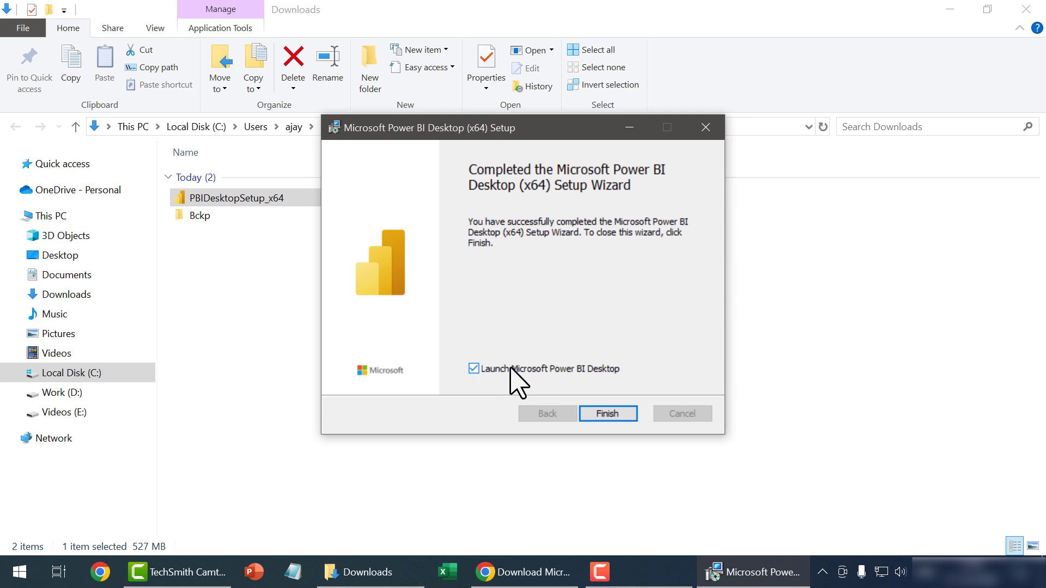
left_click(473, 369)
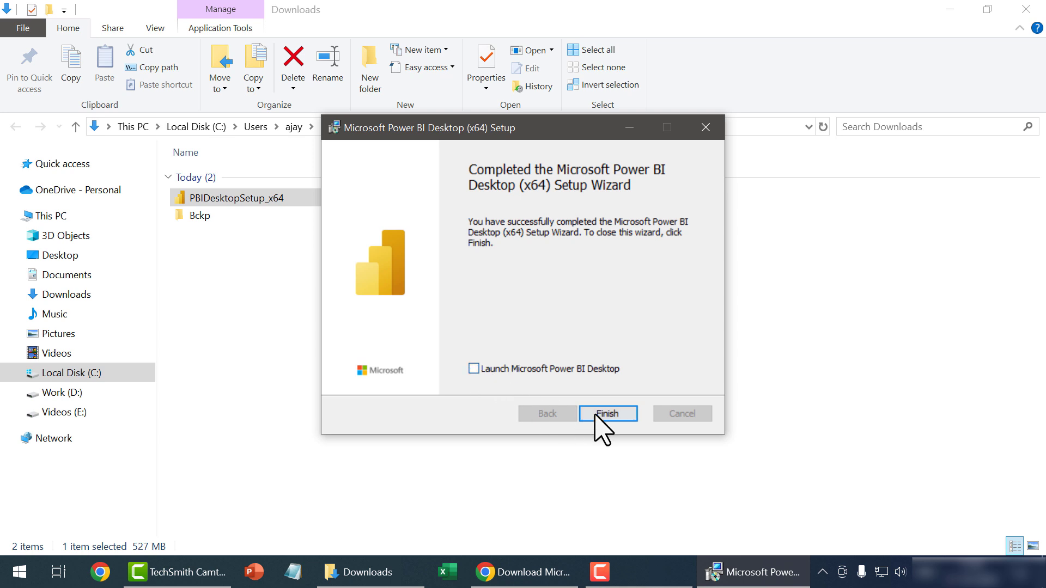
left_click(625, 415)
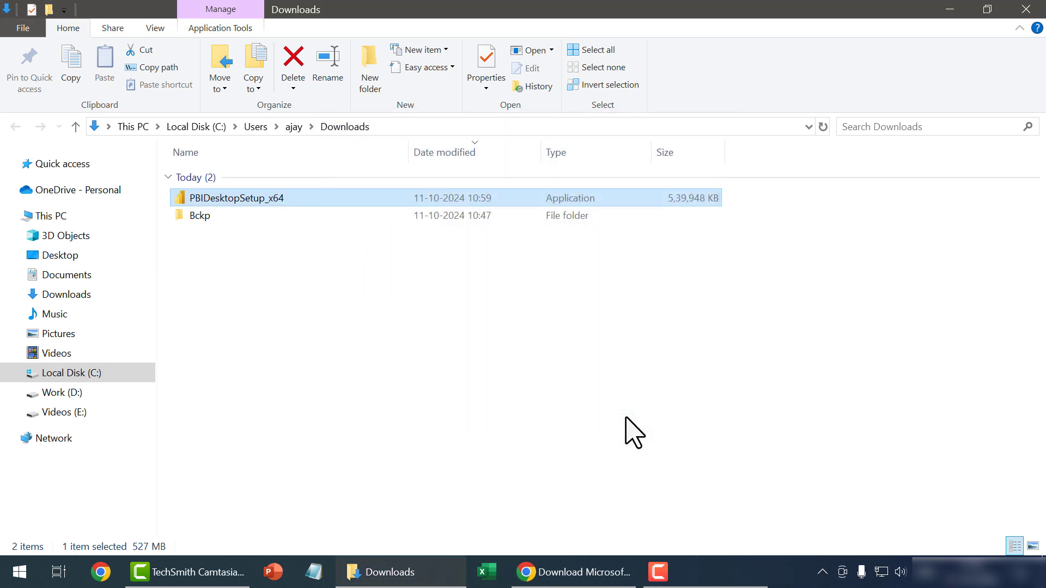
Step: Minimize Explorer and Chrome, then start Power BI Desktop from its desktop shortcut
left_click(951, 9)
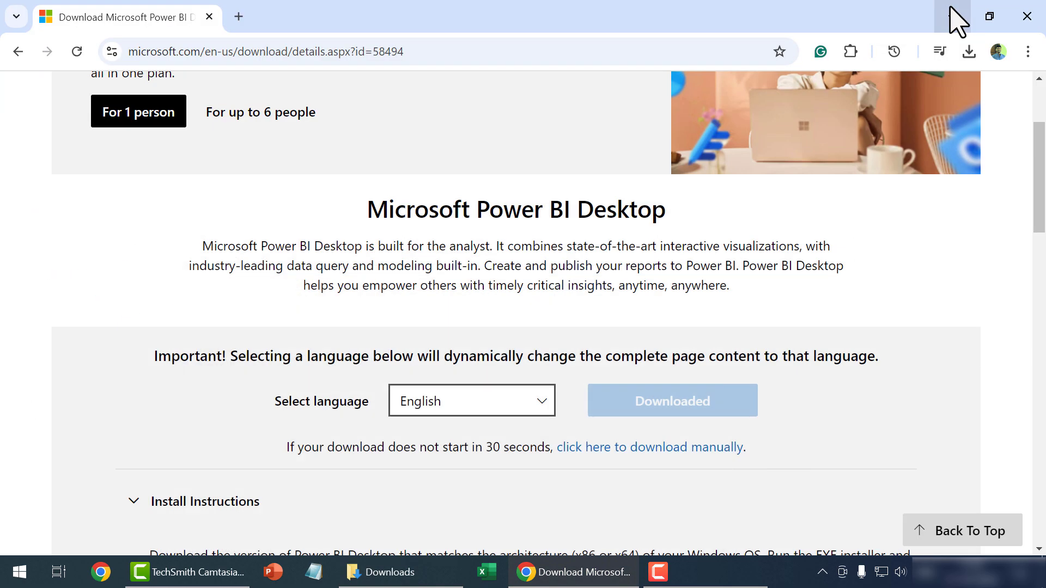
left_click(950, 9)
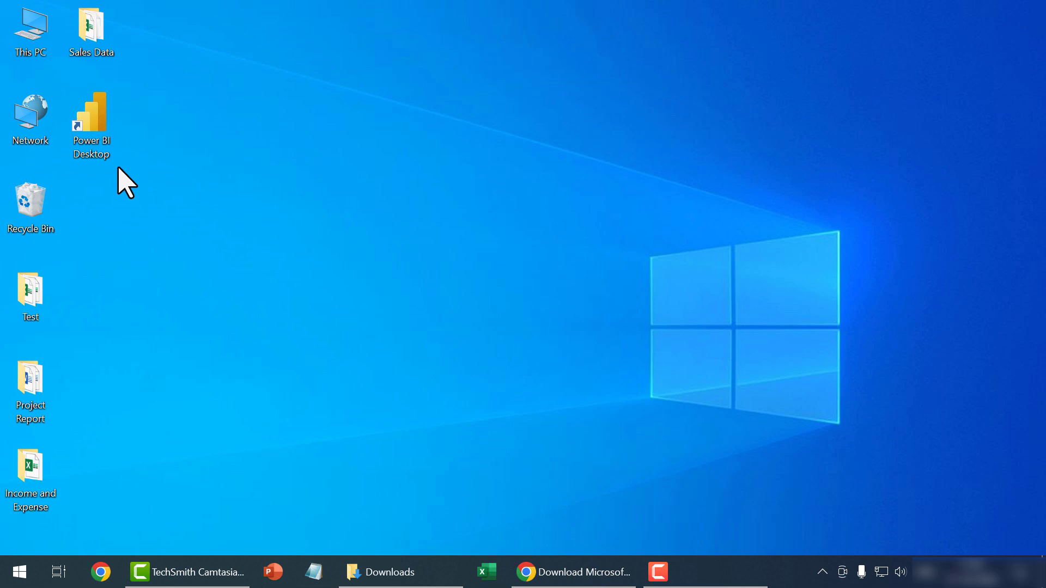
double_click(94, 133)
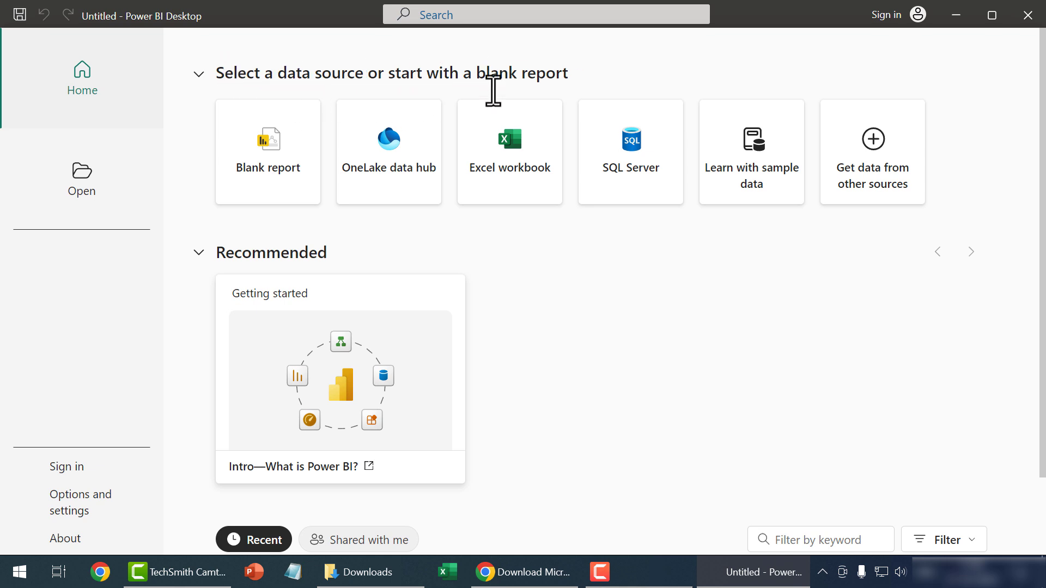
left_click(282, 187)
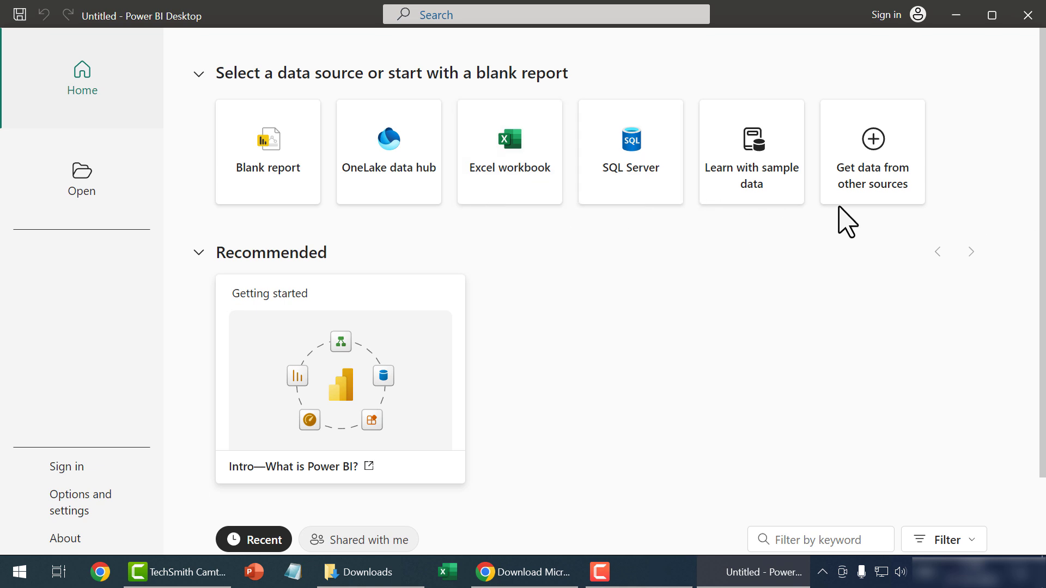
left_click(858, 188)
left_click(284, 187)
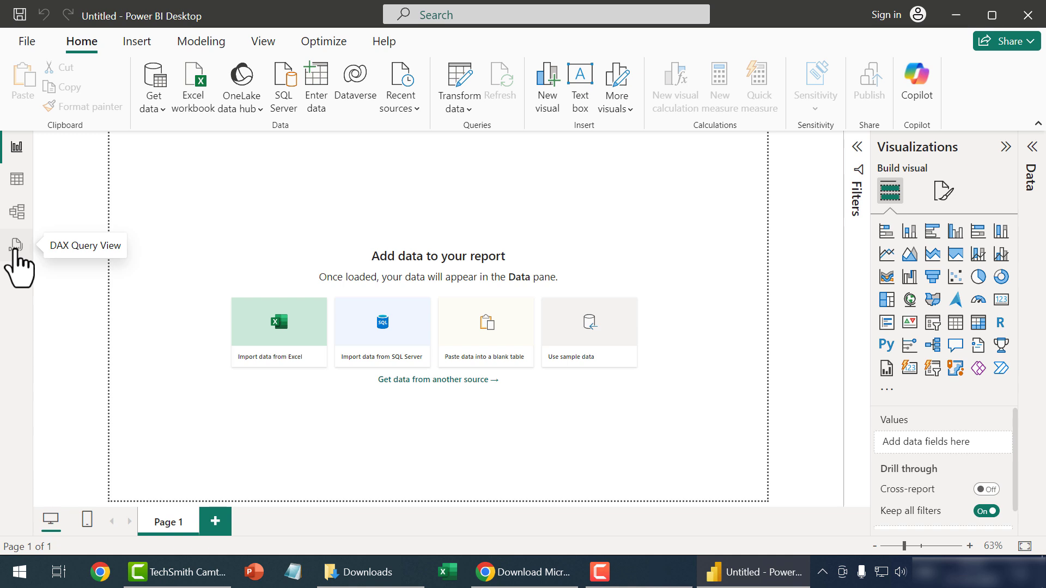
Step: Check the installed Power BI Desktop version under Help > About
left_click(384, 42)
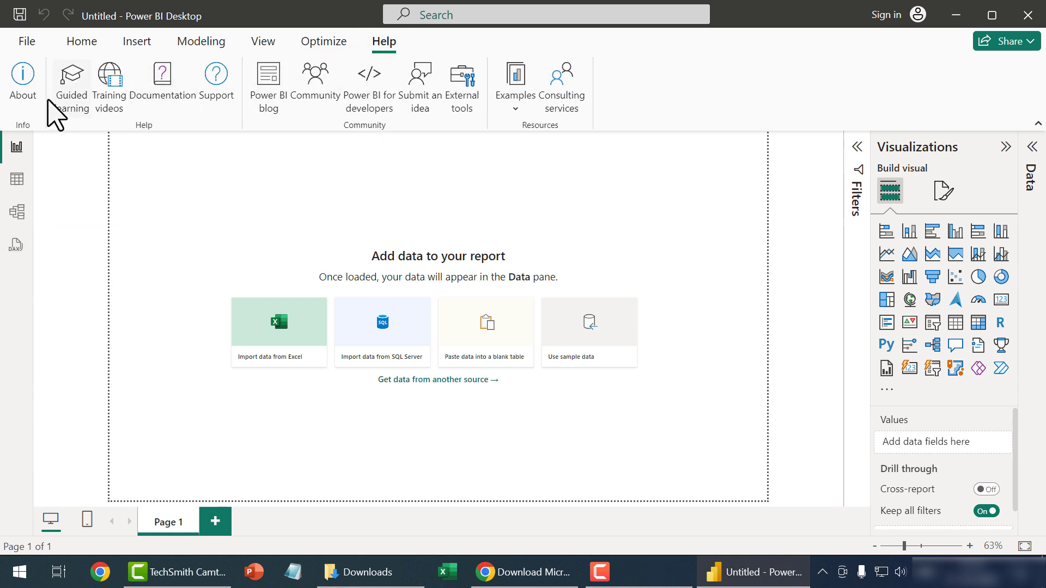
left_click(25, 94)
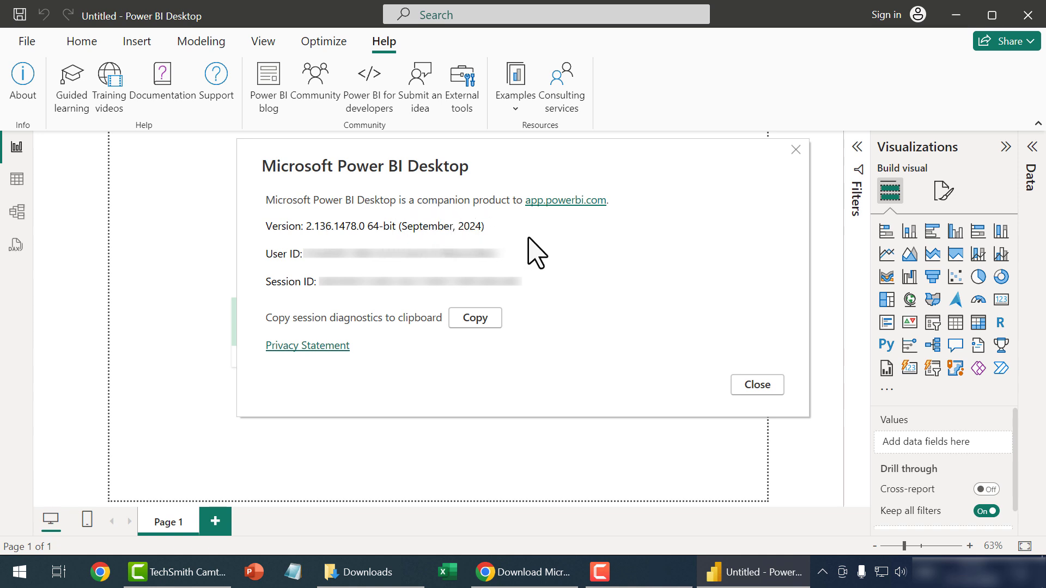
left_click(796, 151)
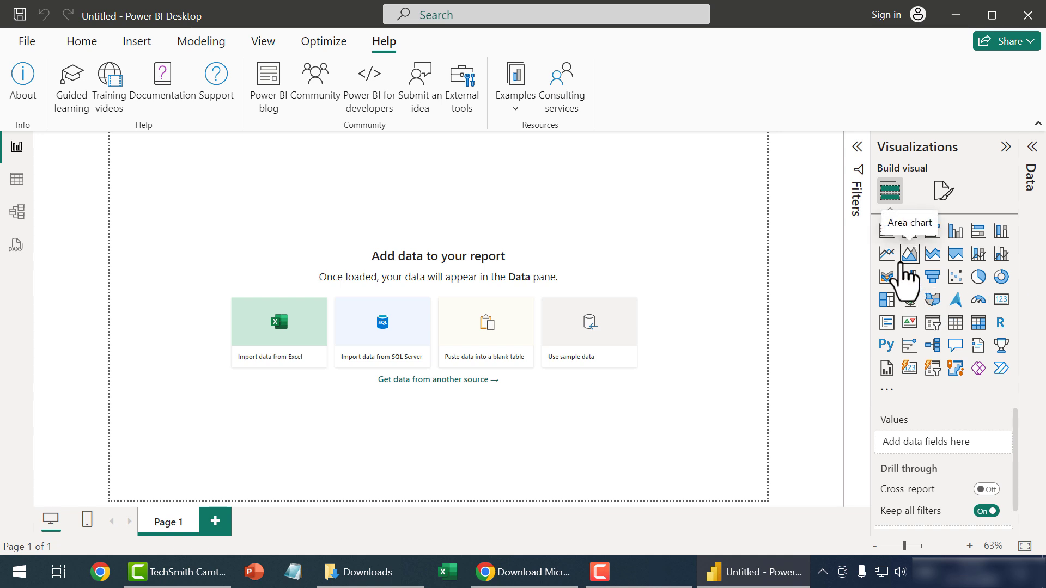
Step: Collapse the Filters, Visualizations and Data panes and return to the Home ribbon
left_click(857, 151)
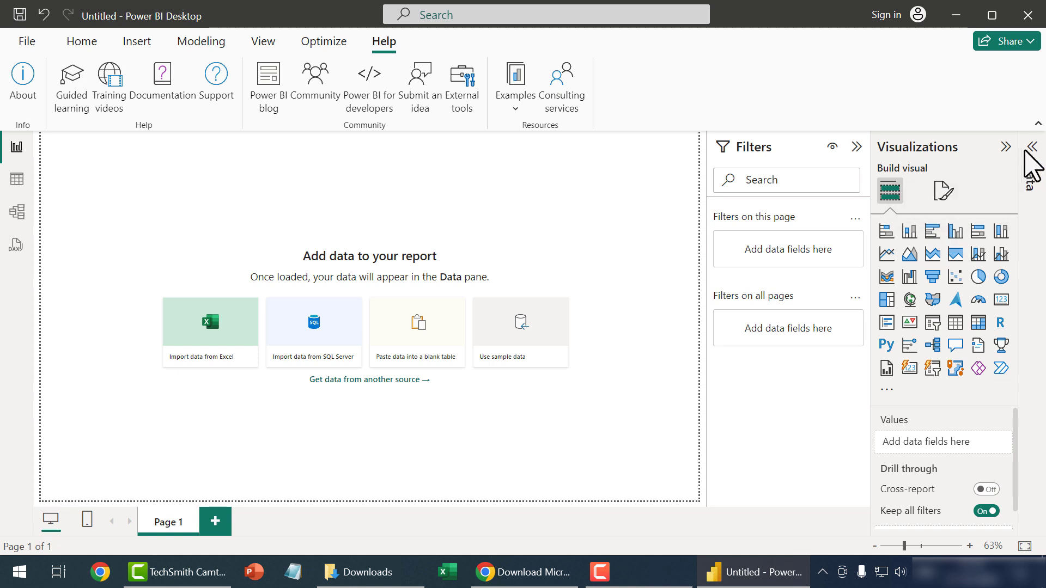
left_click(1030, 164)
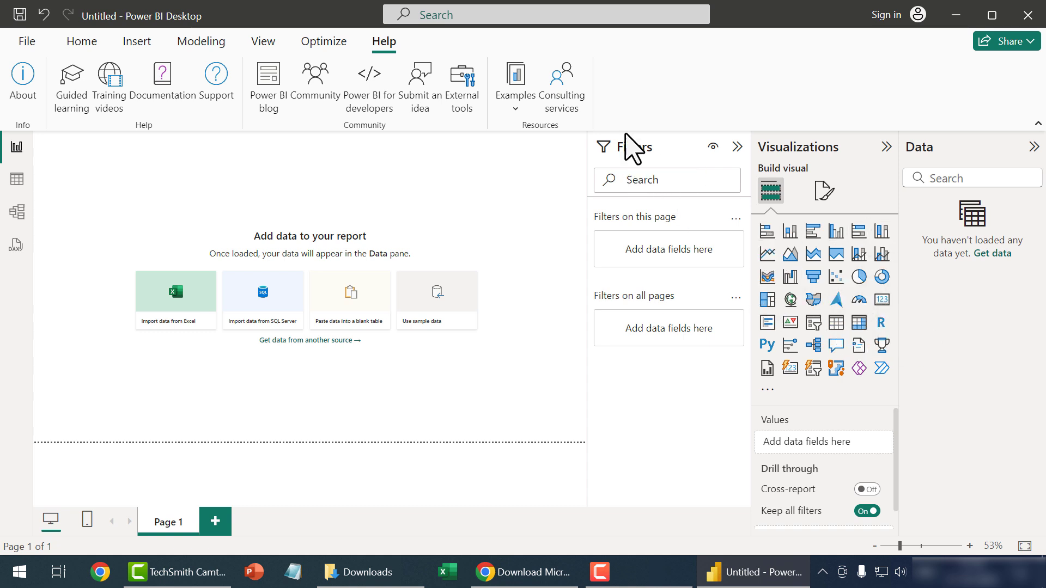
left_click(737, 147)
left_click(886, 146)
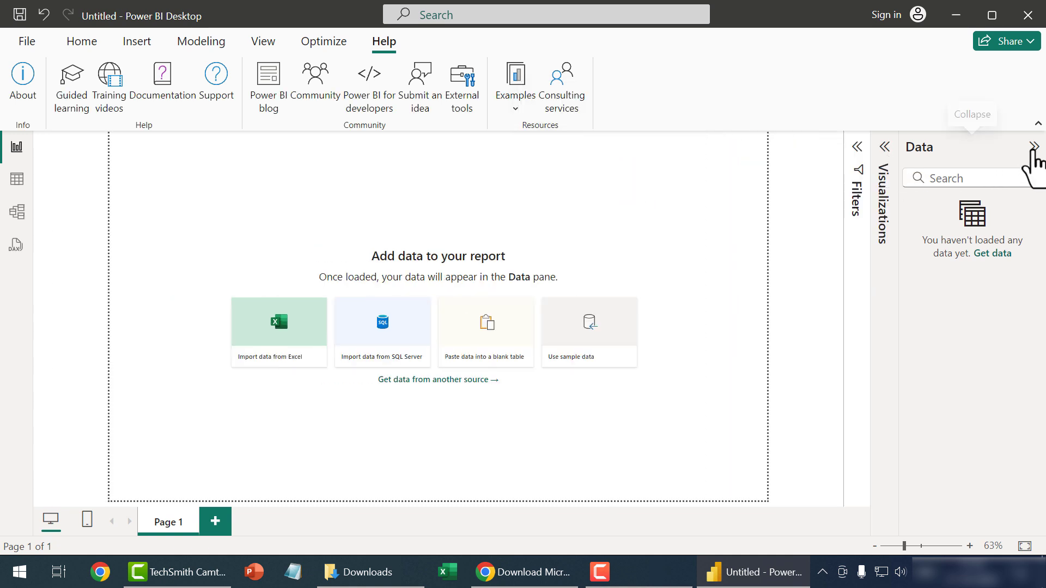
left_click(1034, 146)
left_click(82, 43)
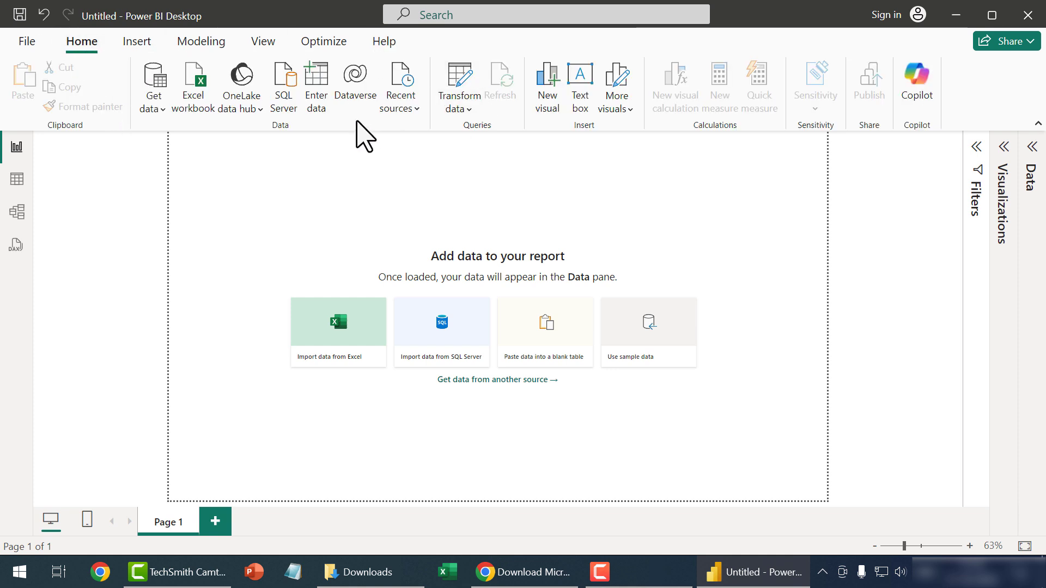
Step: Browse the Get data connector list and Transform data options without connecting anything
left_click(157, 105)
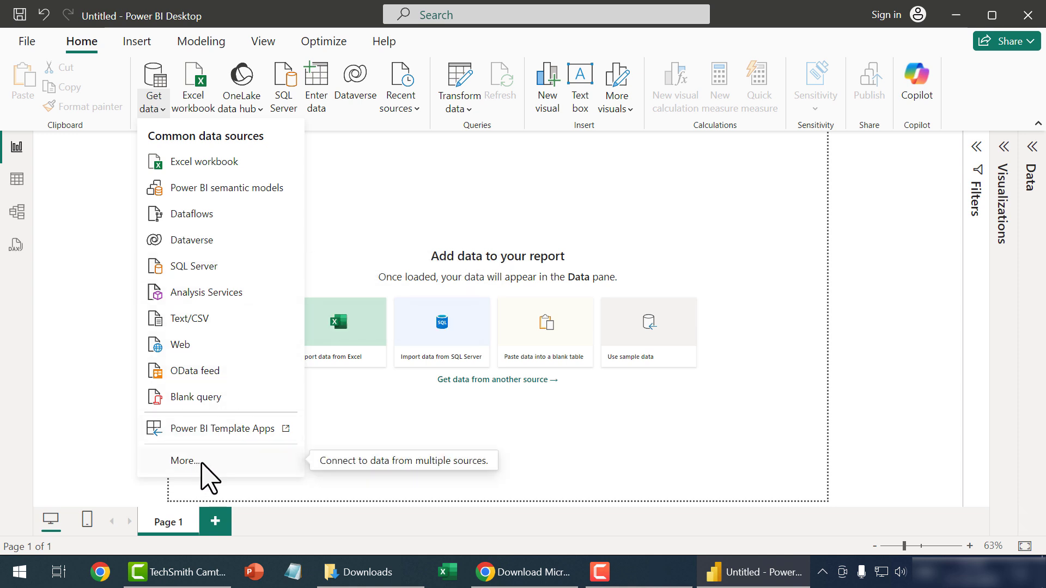
left_click(185, 460)
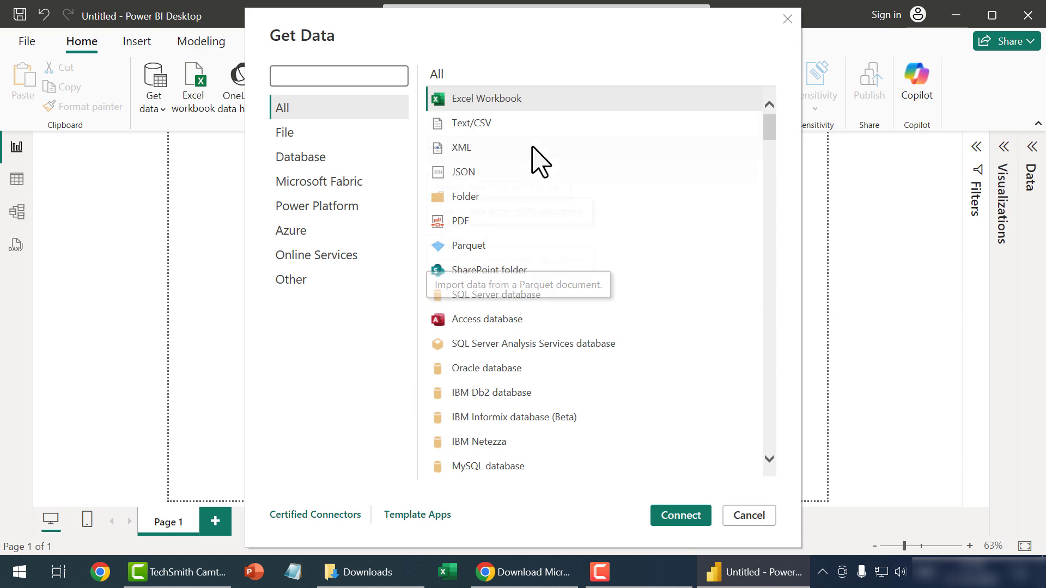
left_click_drag(769, 133, 765, 194)
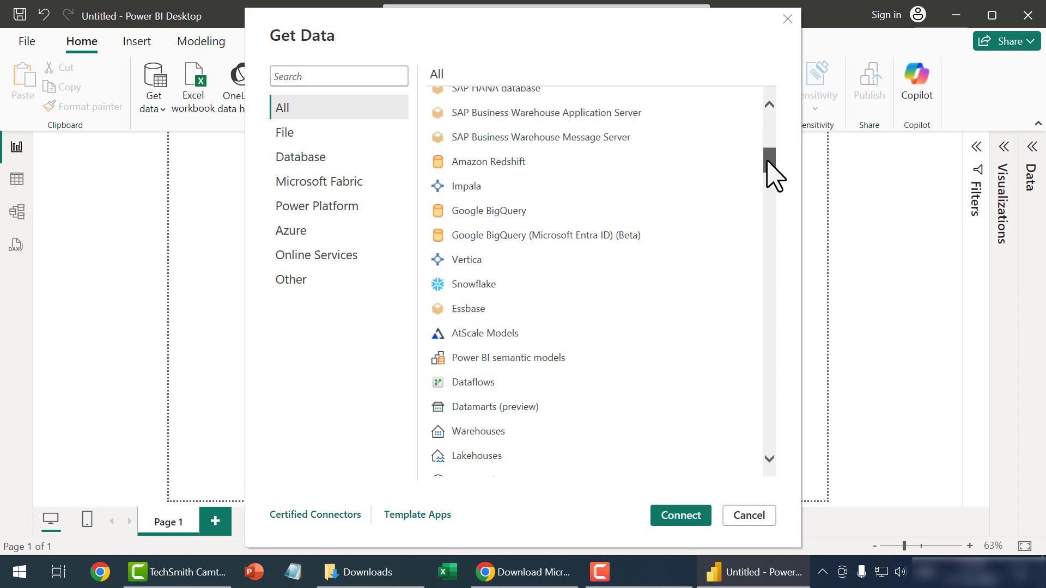
scroll(765, 194, "down", 3)
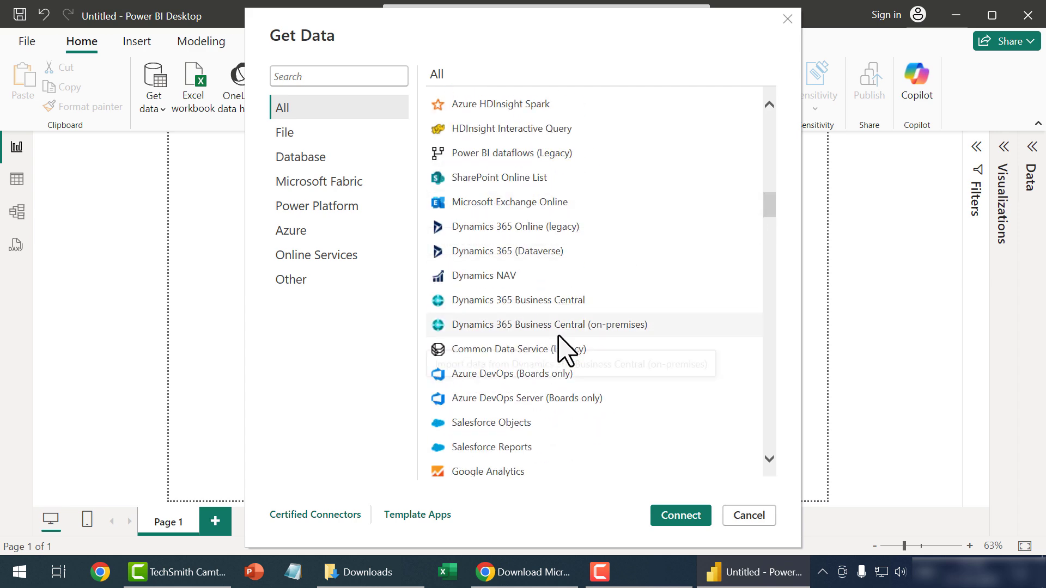
left_click_drag(773, 213, 752, 381)
scroll(756, 435, "down", 5)
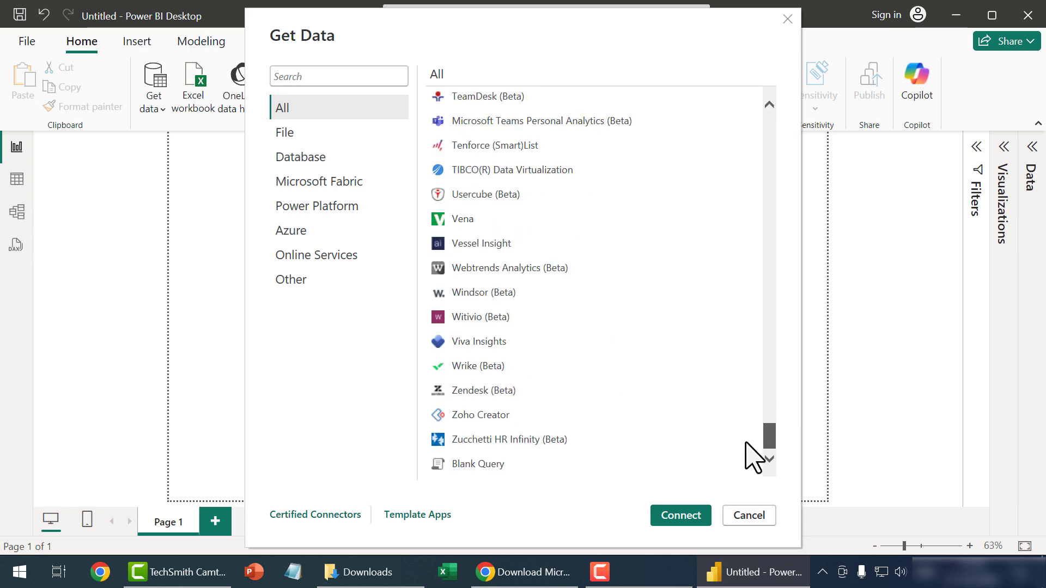
left_click(787, 20)
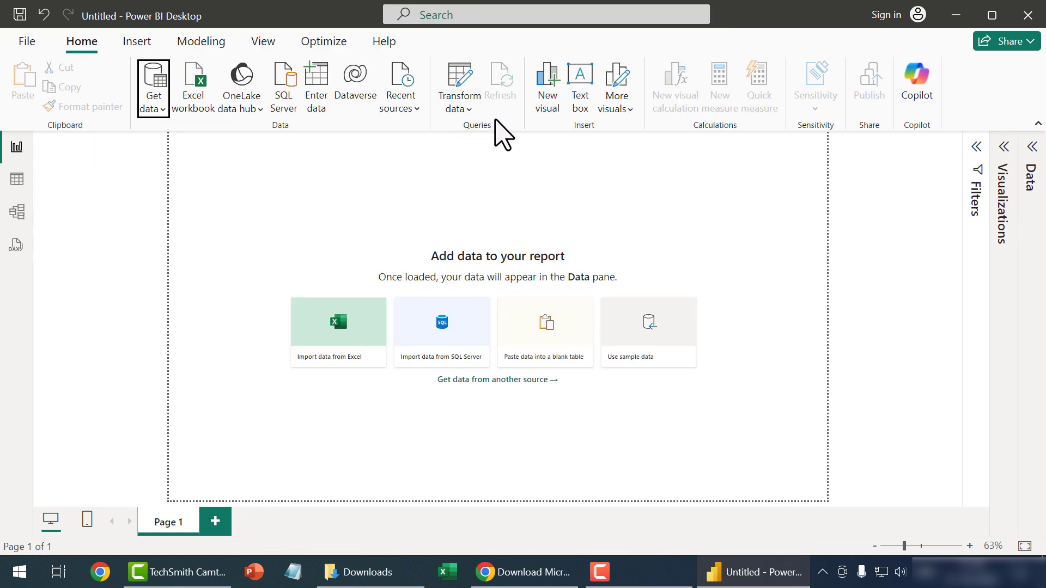
left_click(468, 105)
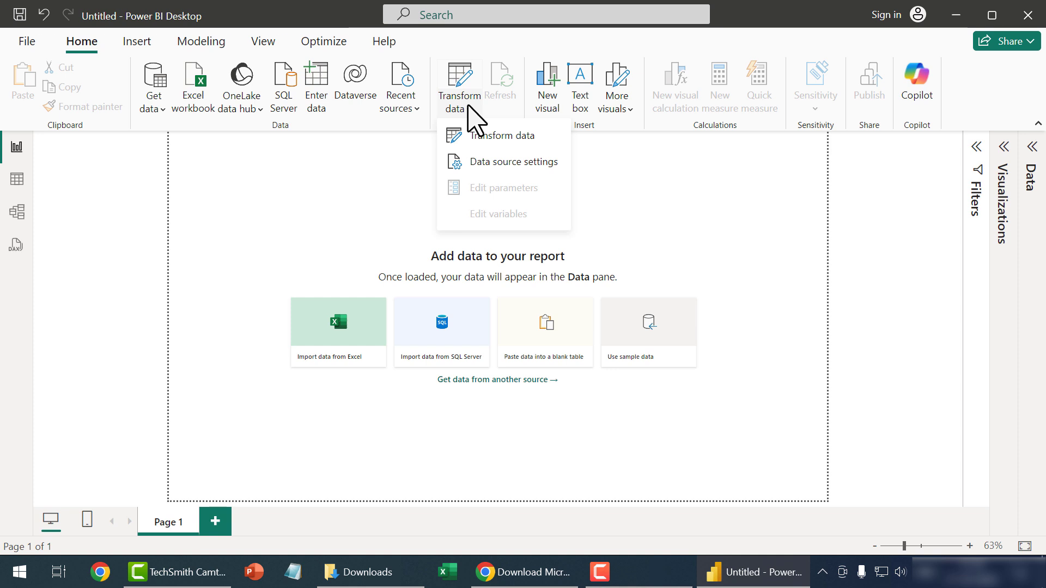
left_click(317, 175)
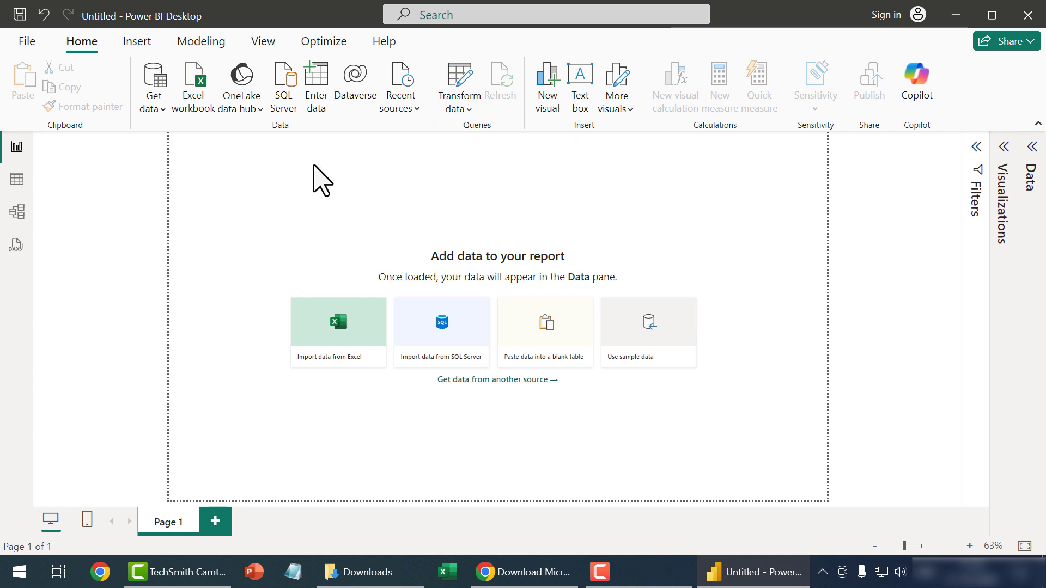
Step: Open 'Sales Data _ xlncad.com' in Excel from the desktop's Sales Data folder
left_click(949, 22)
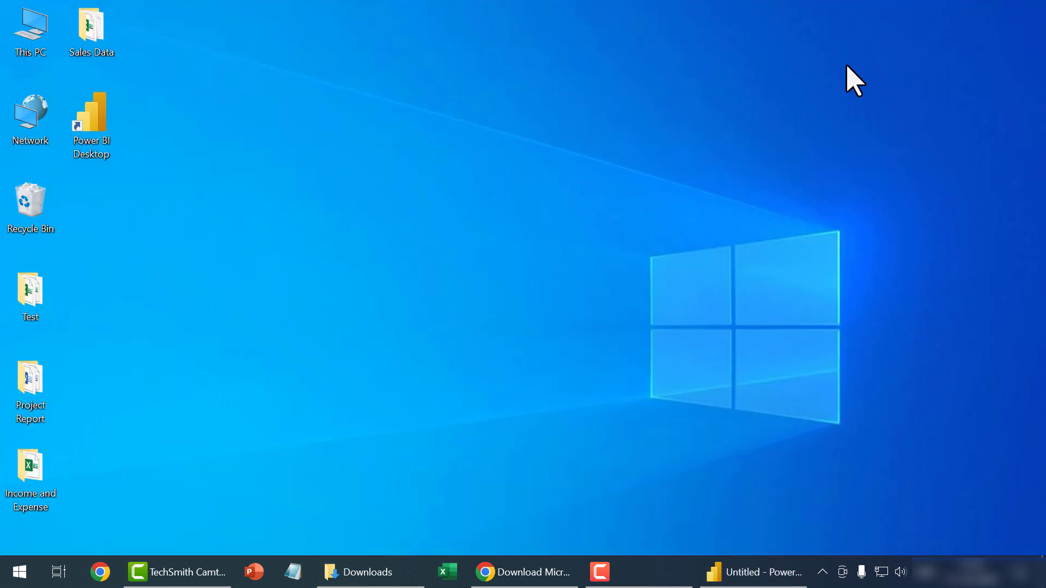
double_click(91, 33)
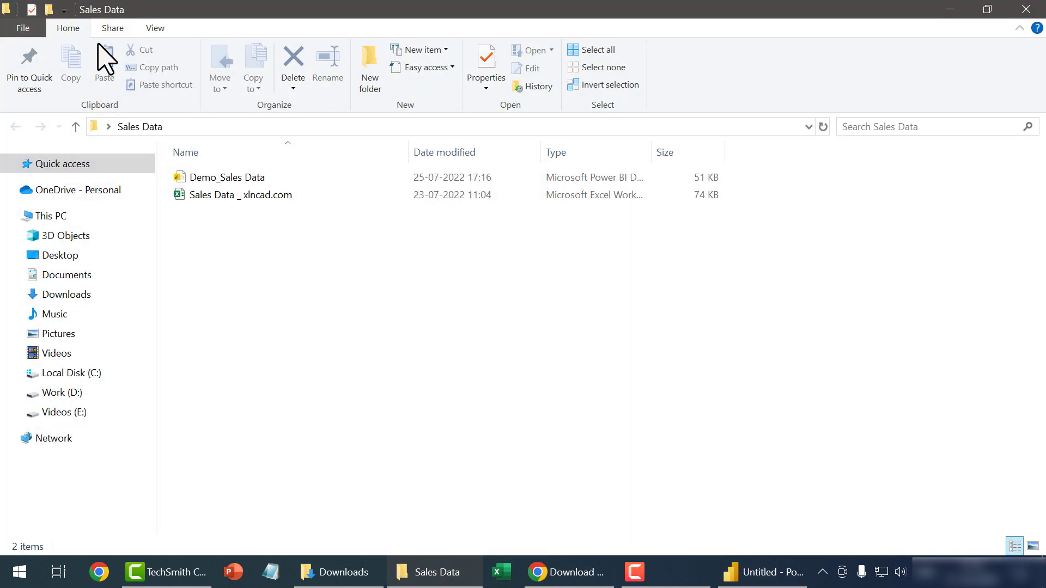
left_click(299, 196)
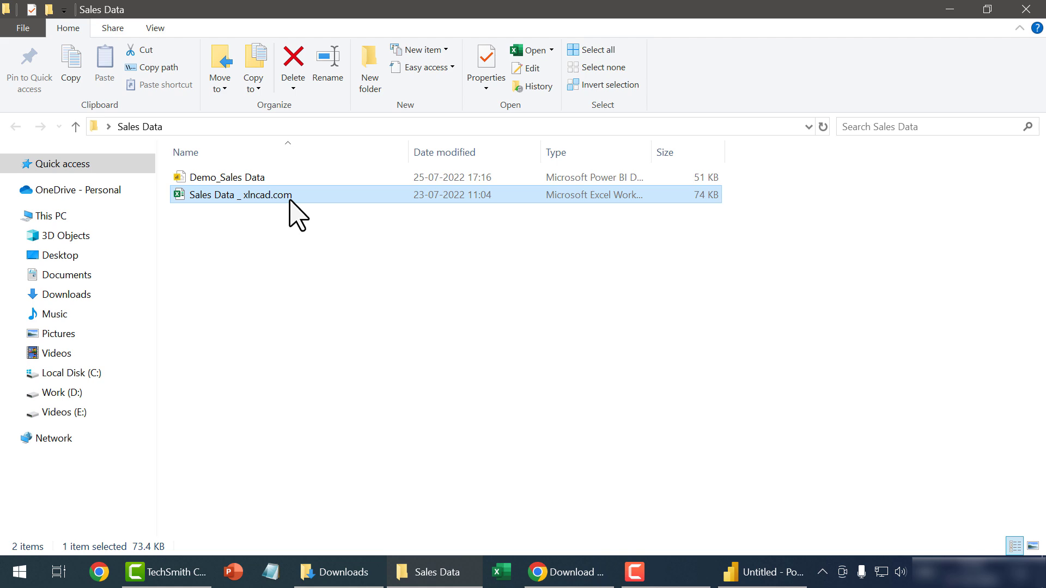
double_click(290, 197)
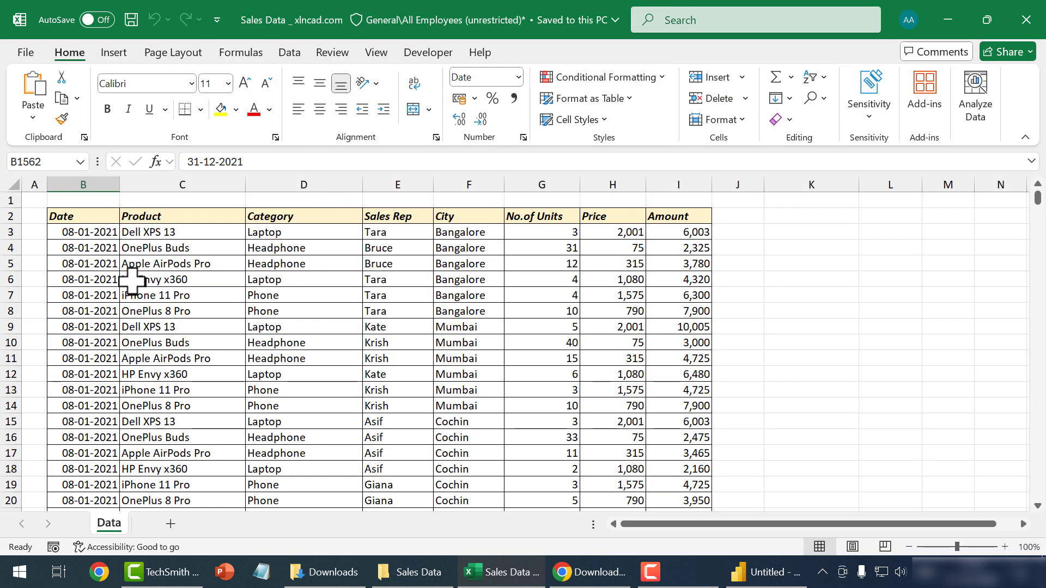
Step: Scroll through the Data sheet's sales rows, close Excel and minimize the Sales Data folder
scroll(209, 338, "down", 6)
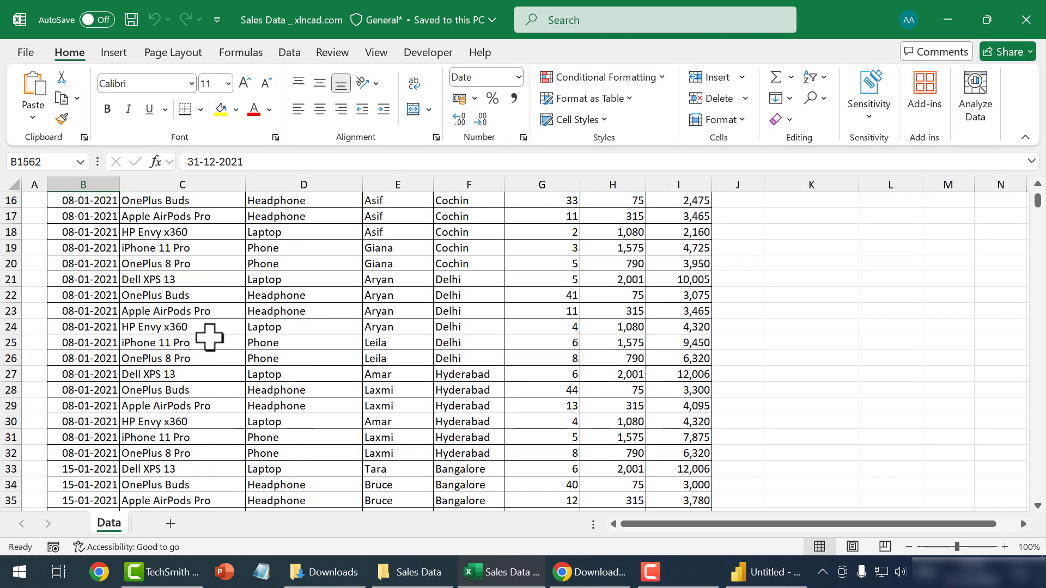
scroll(211, 338, "down", 5)
scroll(280, 327, "down", 7)
scroll(276, 362, "down", 6)
scroll(290, 376, "up", 5)
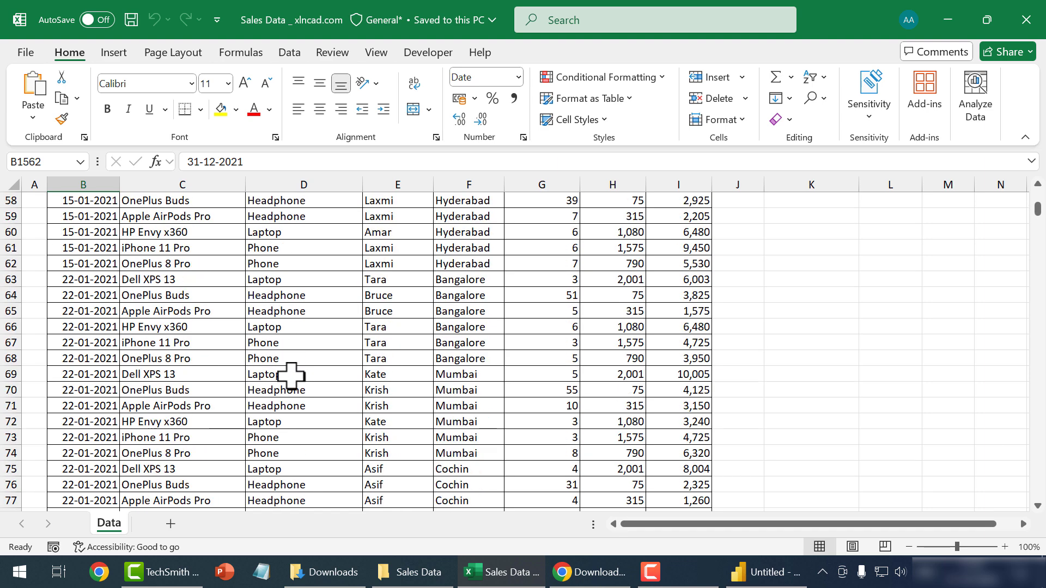
scroll(291, 376, "up", 8)
scroll(291, 376, "up", 8)
scroll(291, 376, "up", 3)
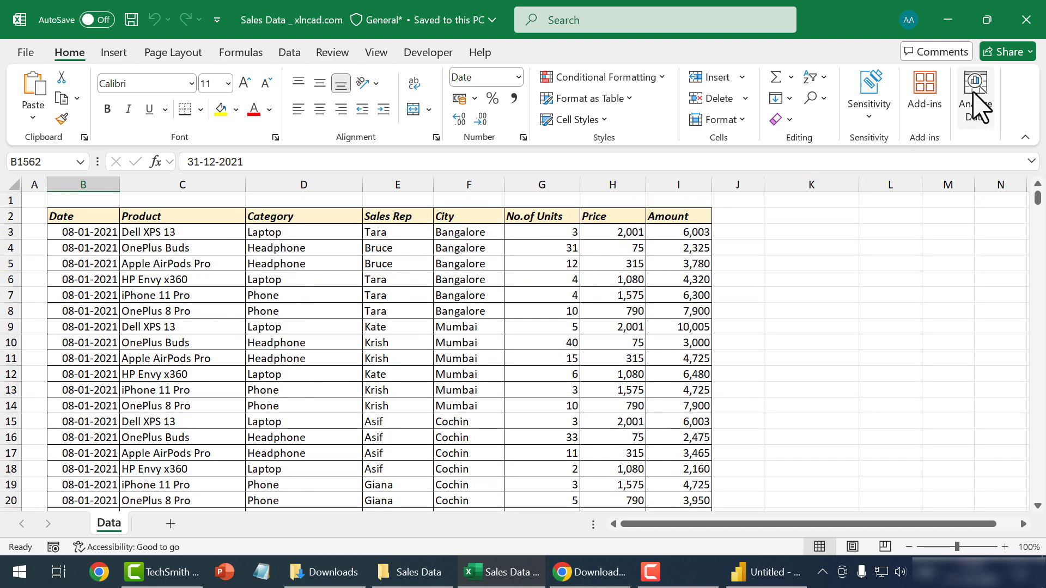
left_click(1024, 22)
left_click(957, 20)
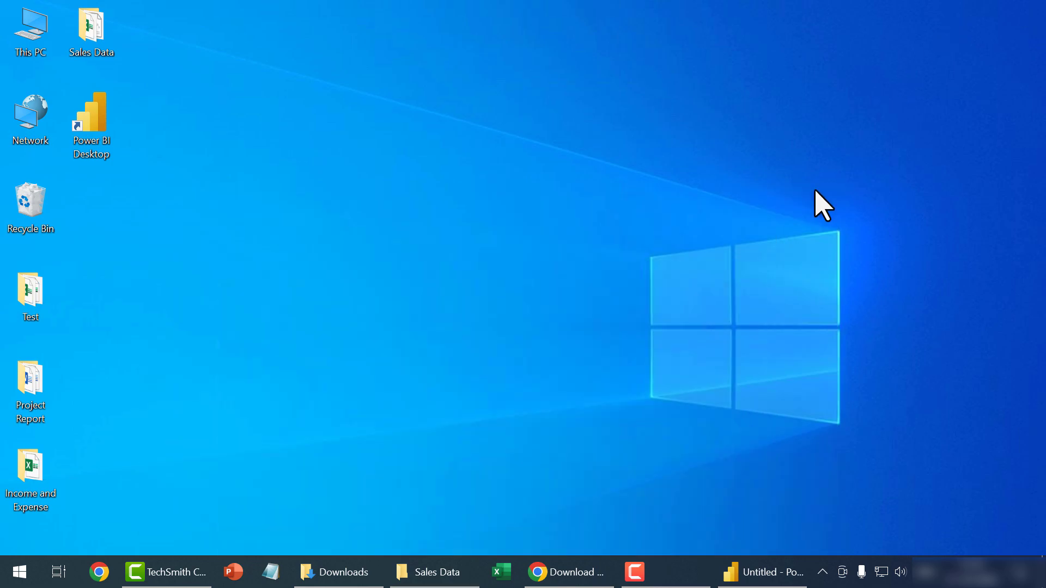
Step: In Power BI, choose Excel workbook and open Desktop > Sales Data > 'Sales Data _ xlncad.com'
left_click(748, 571)
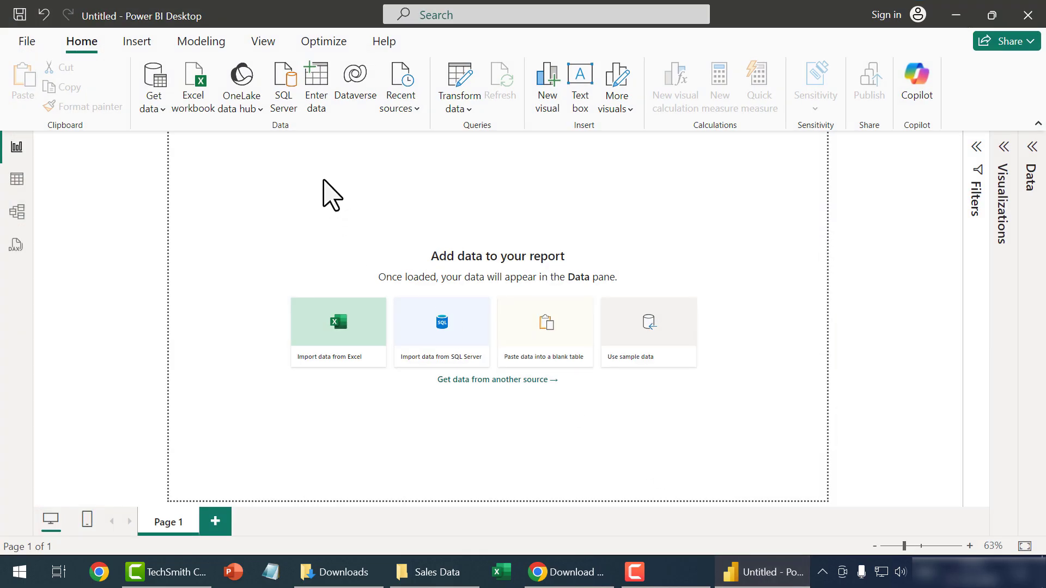
left_click(155, 110)
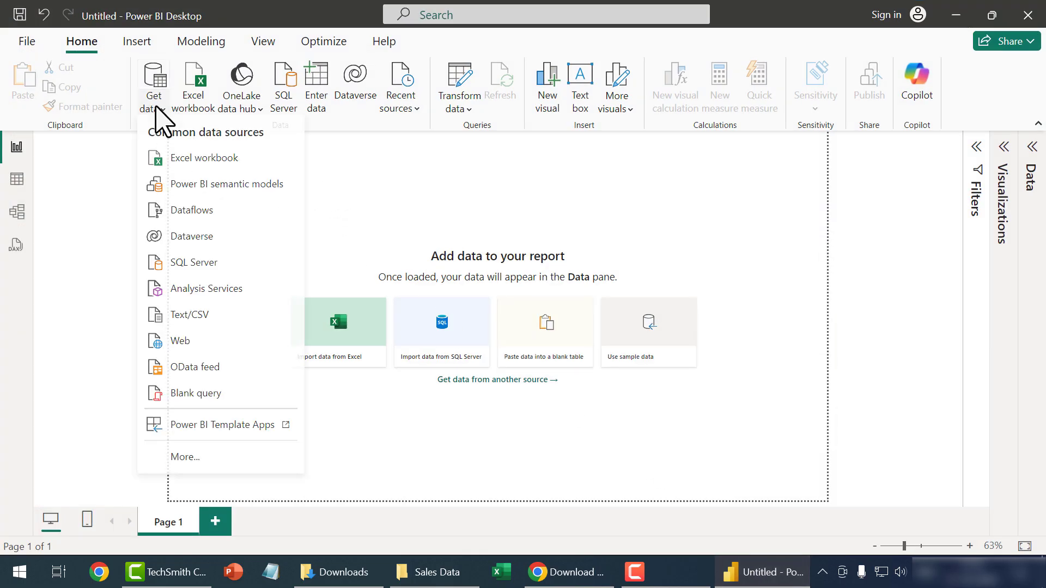
left_click(275, 161)
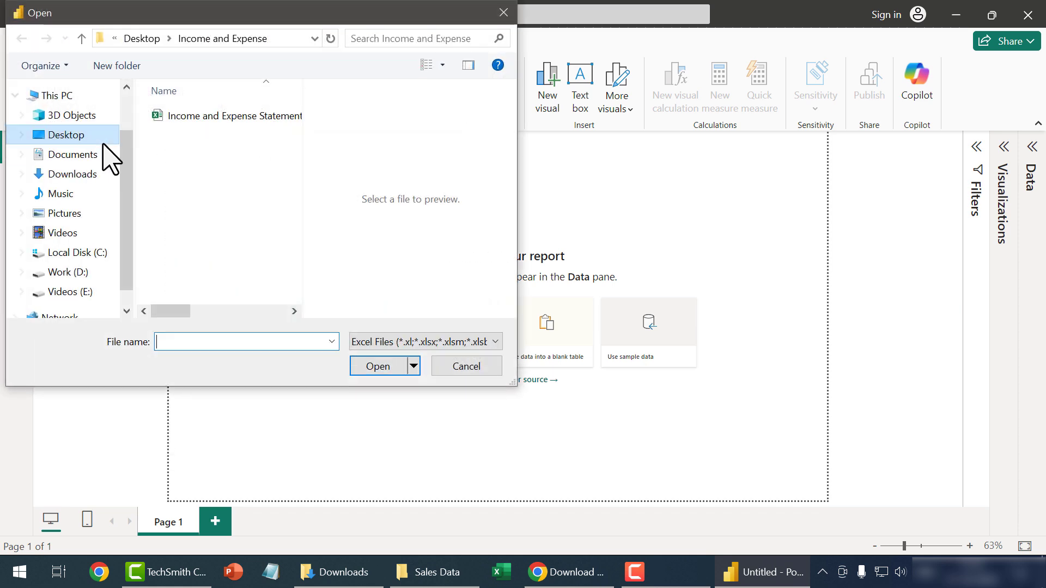
left_click_drag(291, 163, 302, 272)
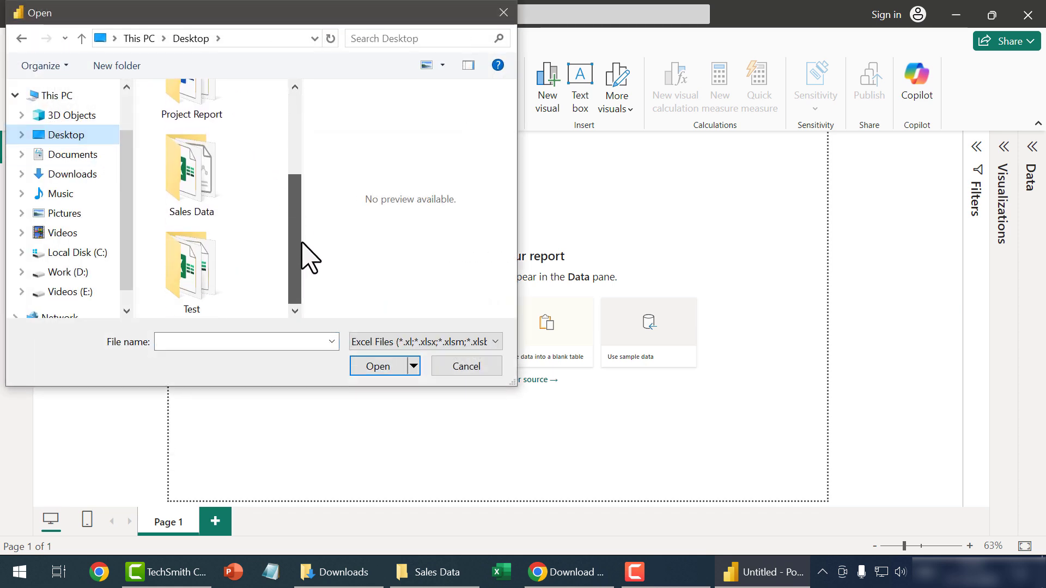
double_click(215, 197)
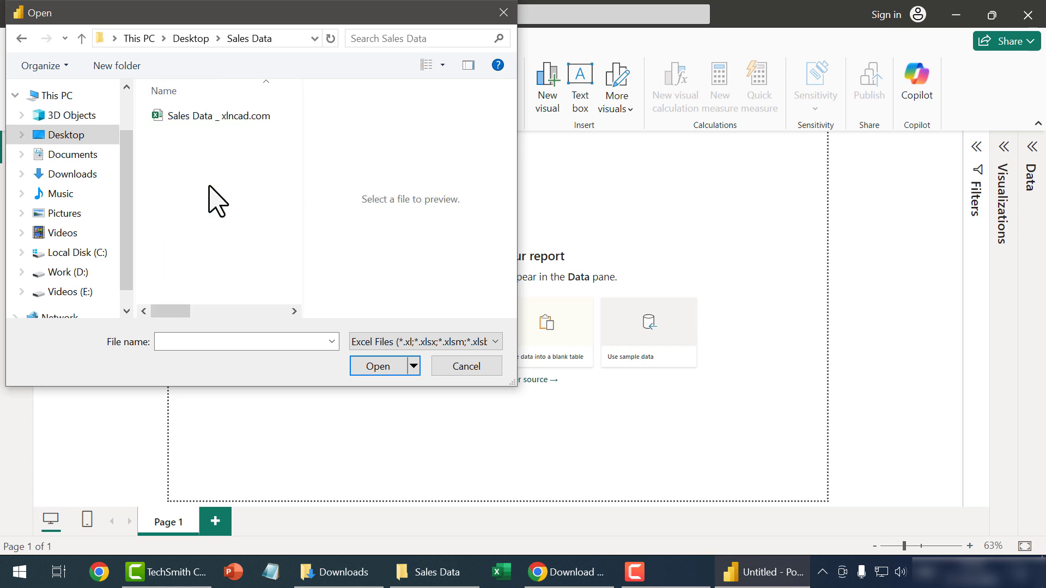
left_click(247, 116)
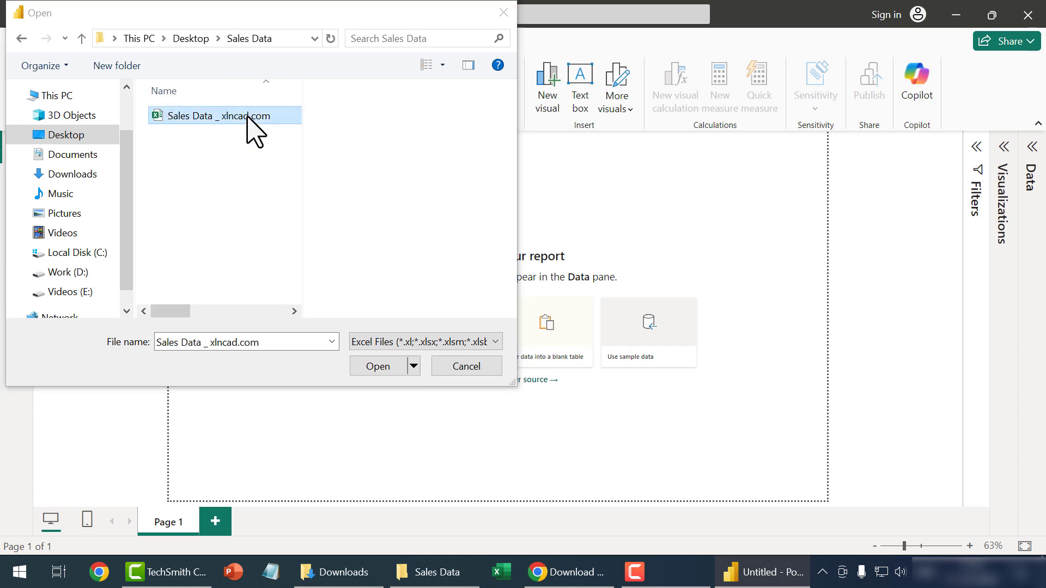
left_click(381, 366)
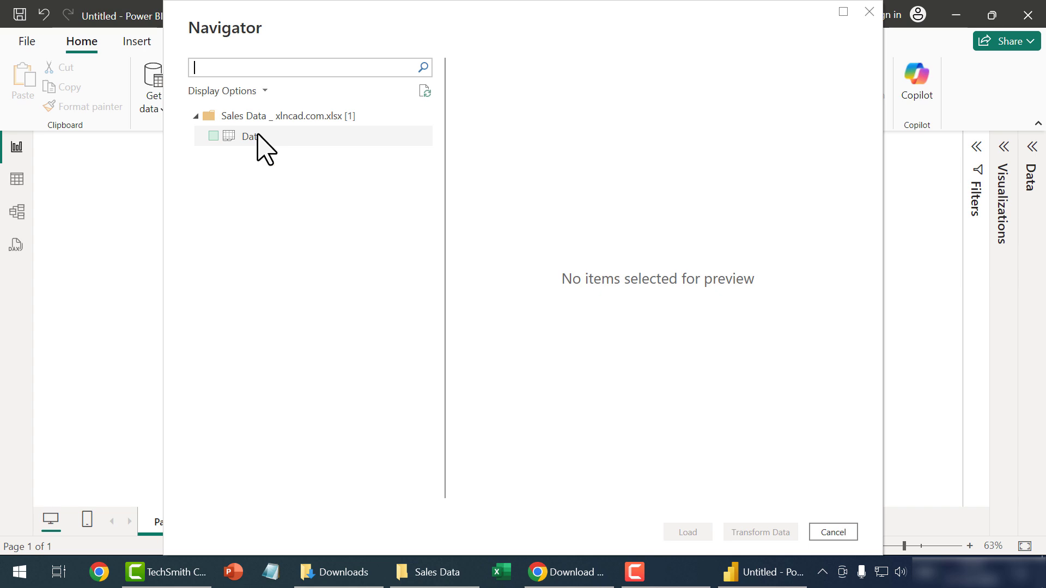
Step: Tick the Data table in the Navigator, preview it and load its 1,560 rows
left_click(214, 137)
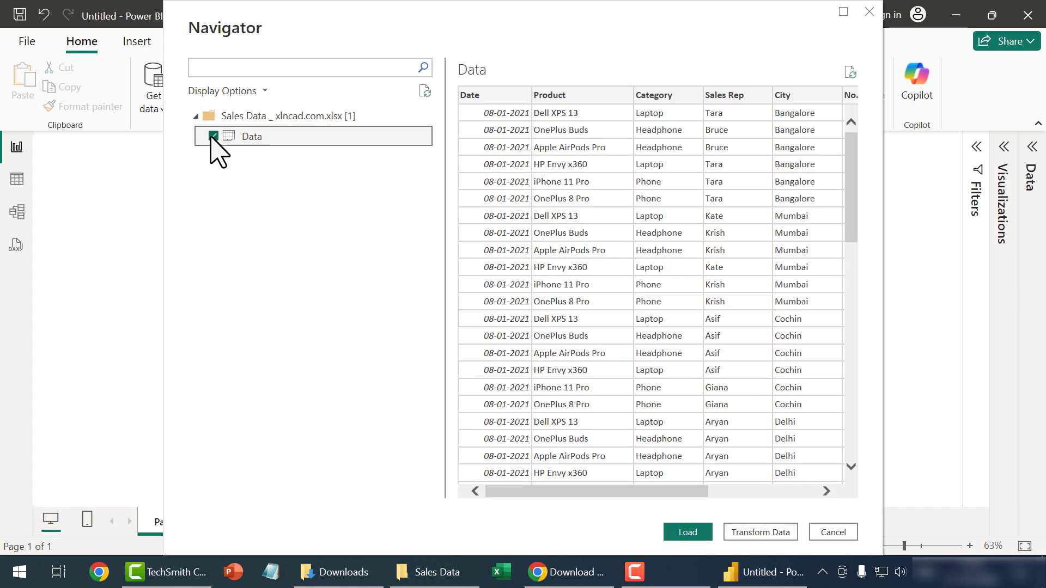
mouse_move(848, 174)
left_mouse_down()
mouse_move(843, 248)
mouse_move(846, 136)
left_mouse_up()
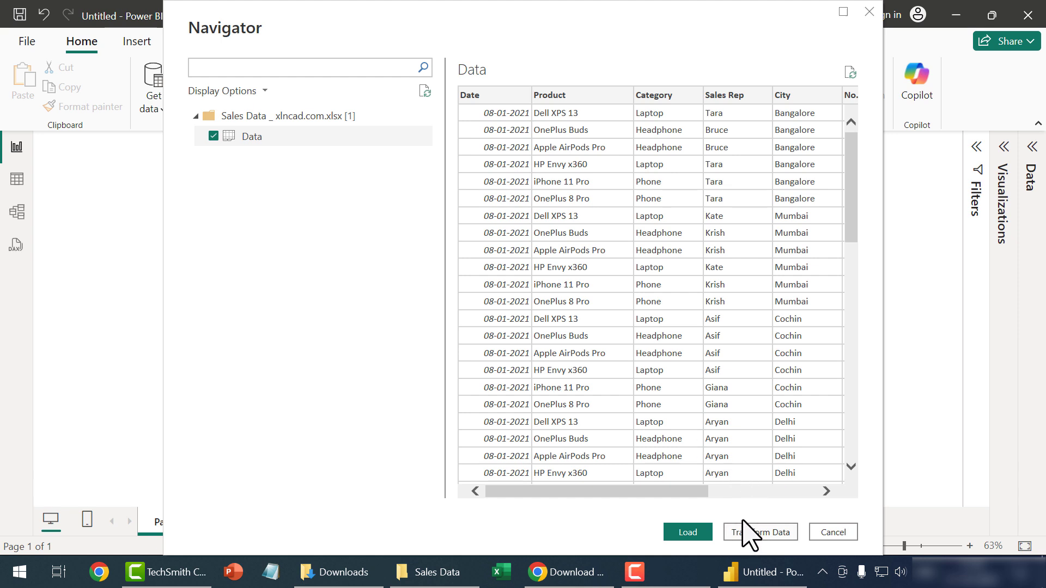
left_click(704, 532)
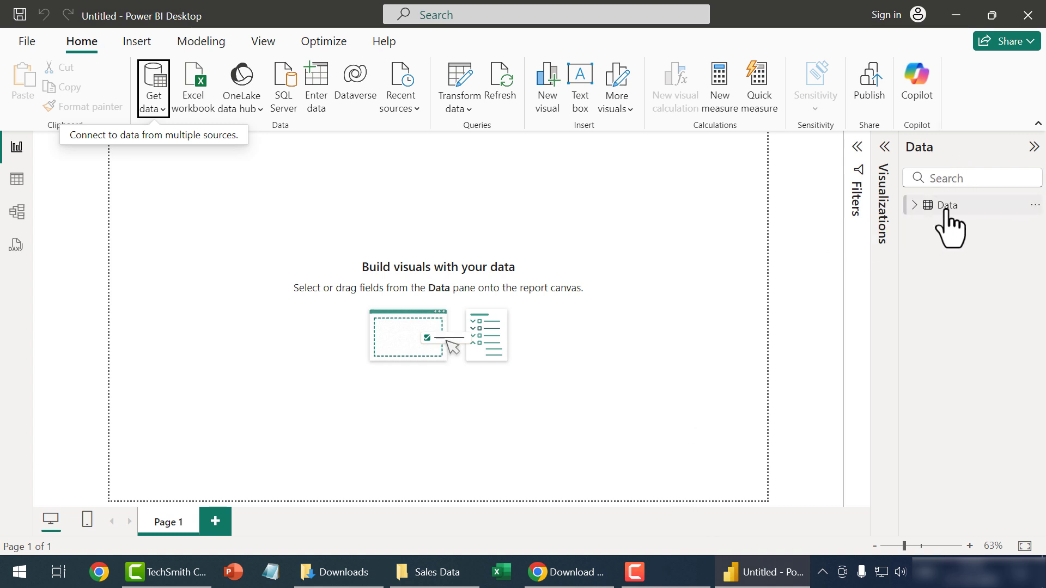
Step: Scroll through the Data table's fields and 1,560 rows in Table view, then reach File > Open
left_click(914, 205)
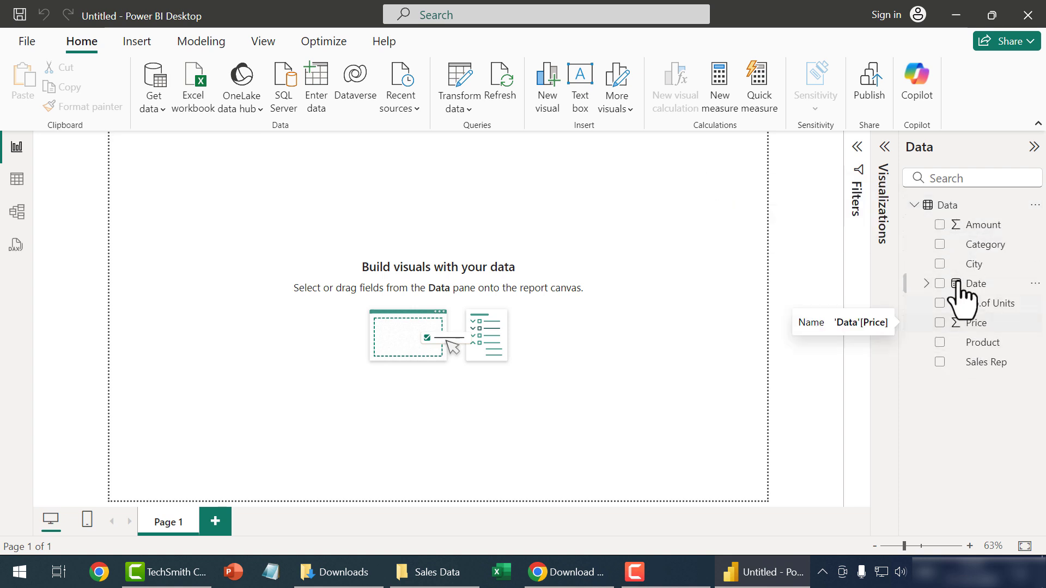
left_click(16, 180)
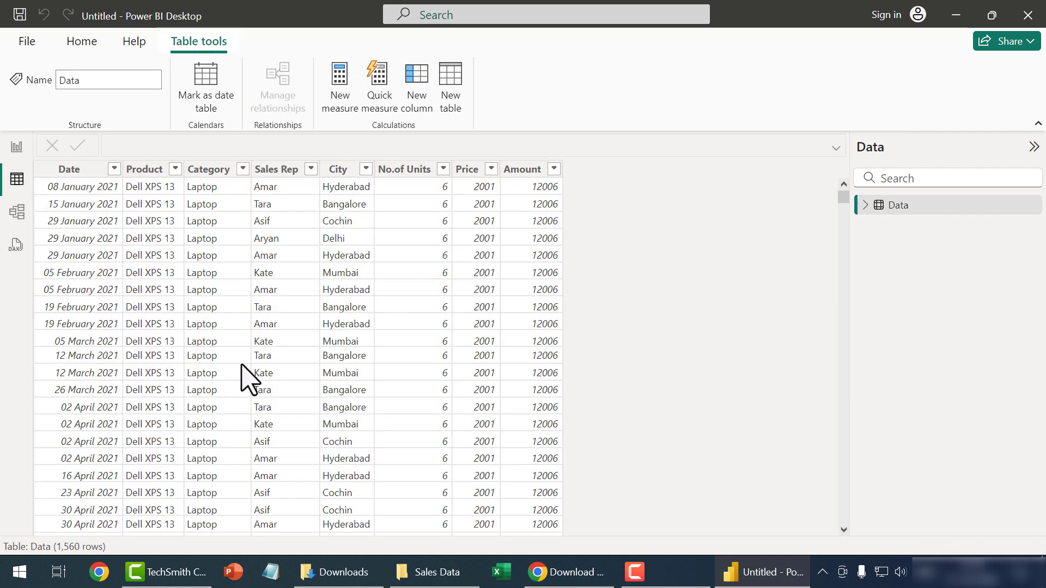
scroll(243, 377, "down", 5)
scroll(256, 427, "down", 8)
scroll(267, 430, "down", 15)
scroll(248, 450, "down", 7)
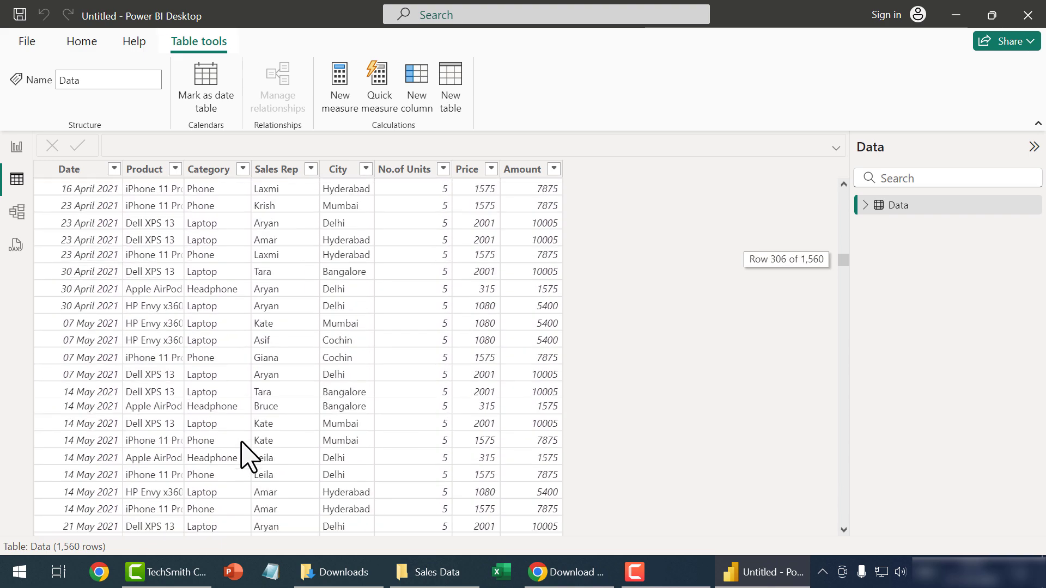
scroll(250, 456, "down", 5)
scroll(250, 455, "down", 5)
scroll(250, 456, "down", 5)
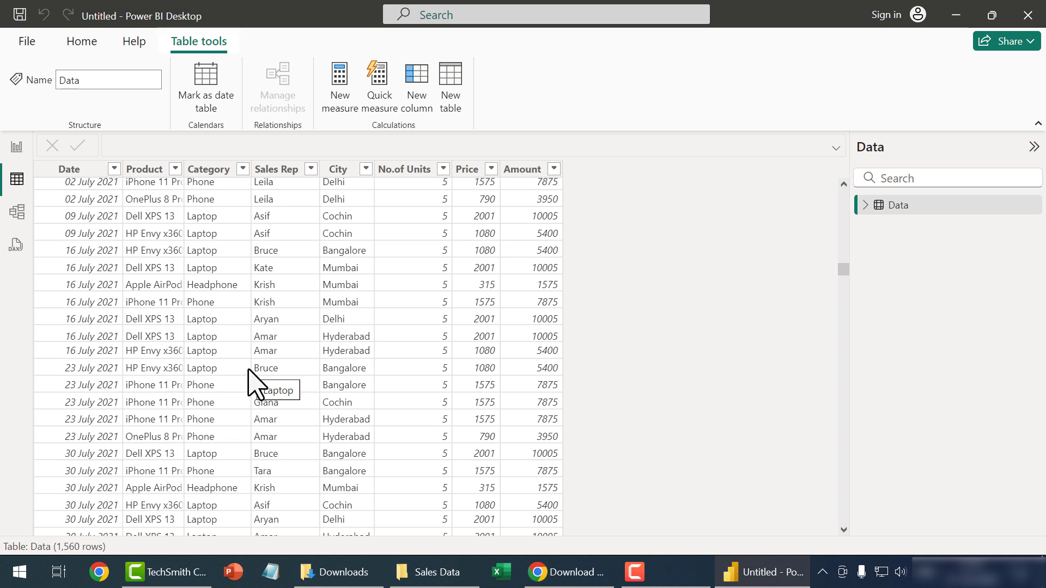
left_click(34, 43)
left_click(76, 118)
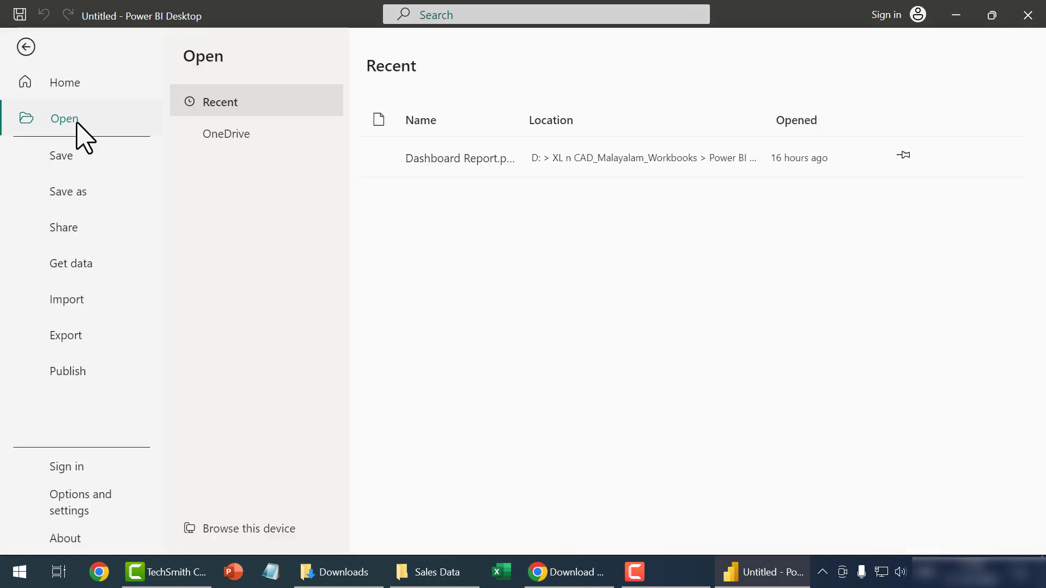
Step: Open the Demo_Sales Data report from the Sales Data folder on this device
left_click(307, 527)
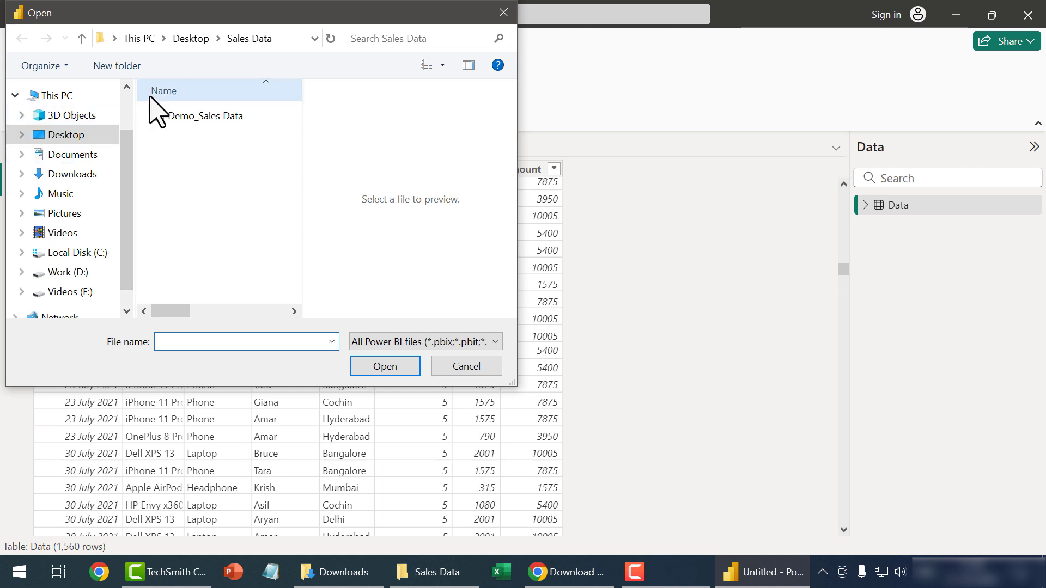
left_click(206, 119)
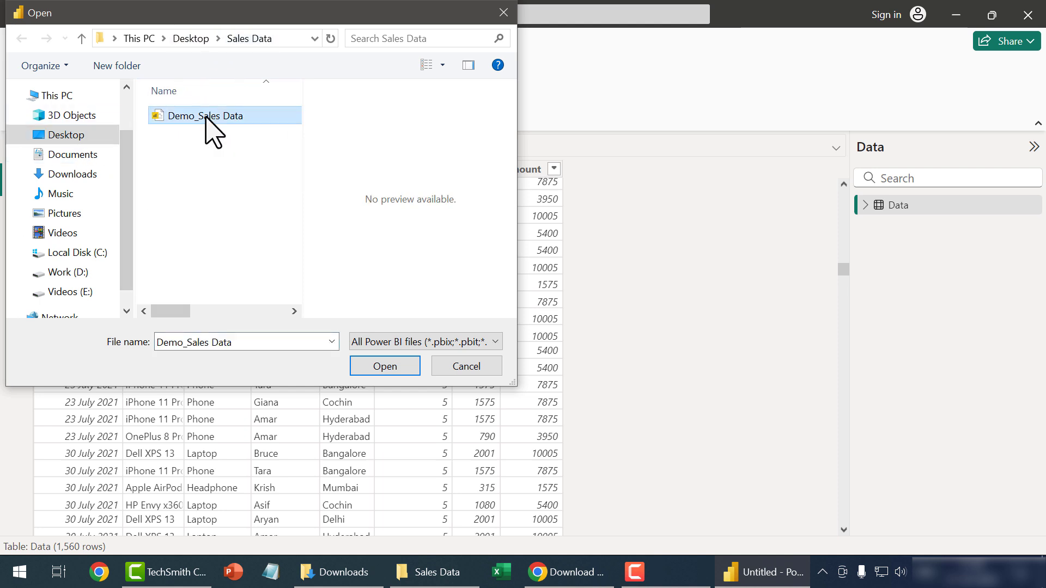
left_click(402, 369)
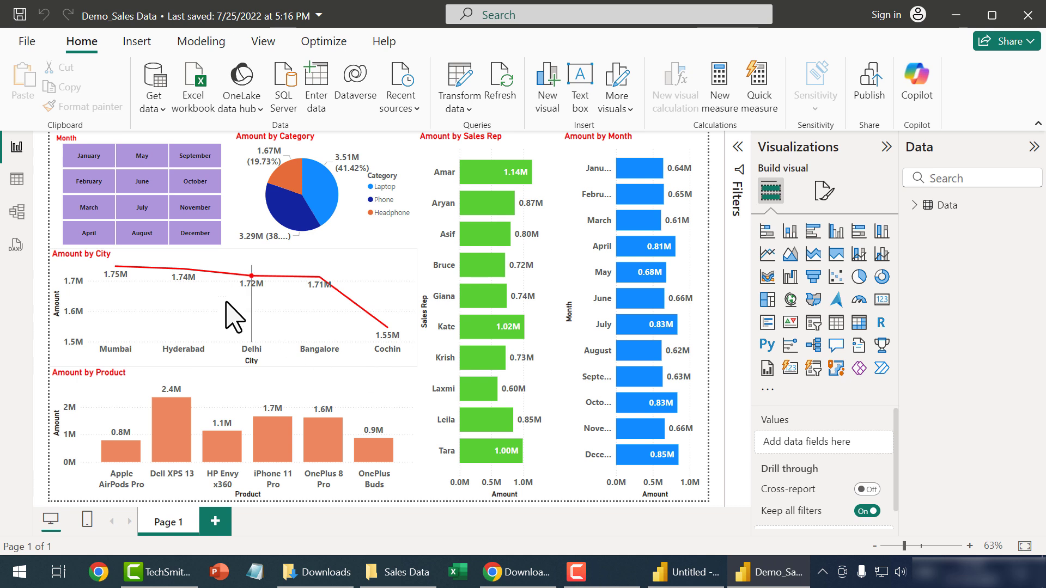
mouse_move(139, 190)
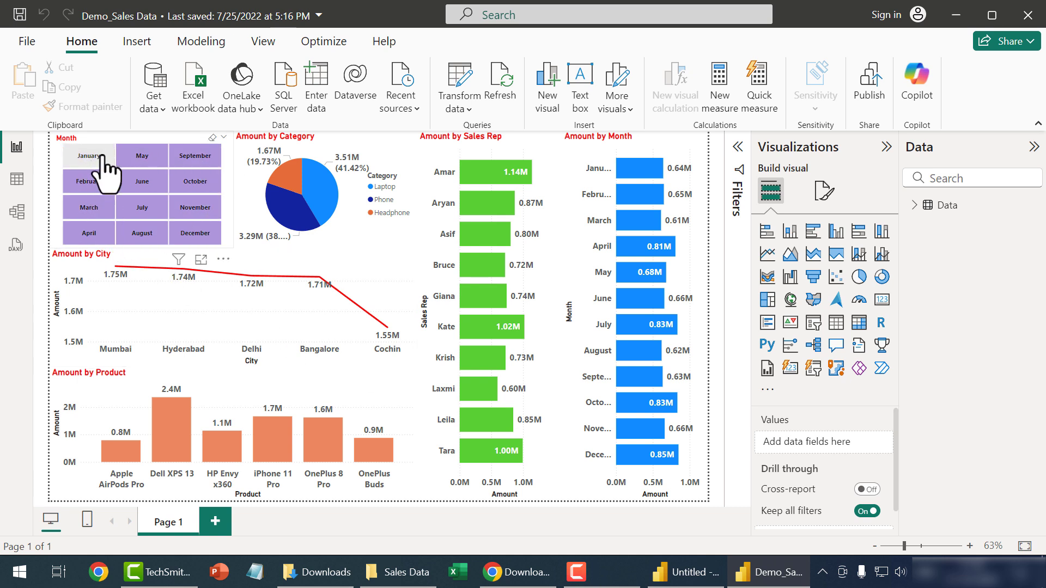
left_click(91, 185)
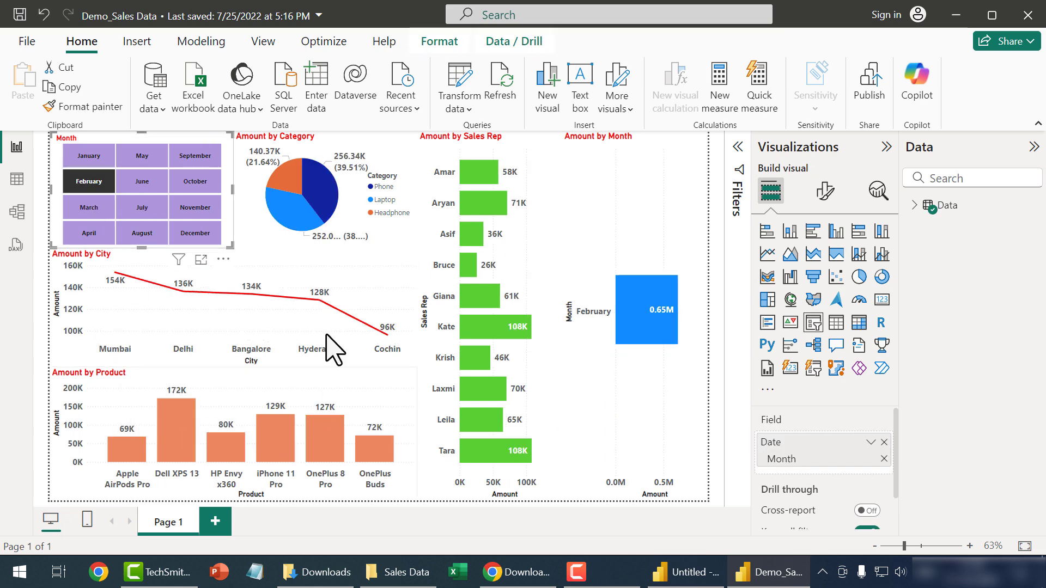
mouse_move(473, 325)
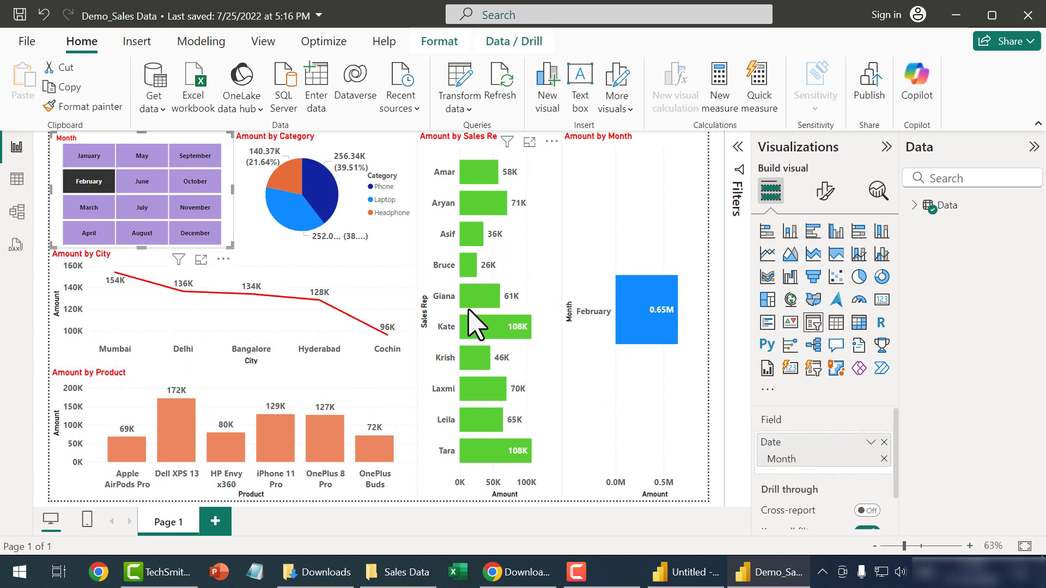
left_click(150, 185, "ctrl")
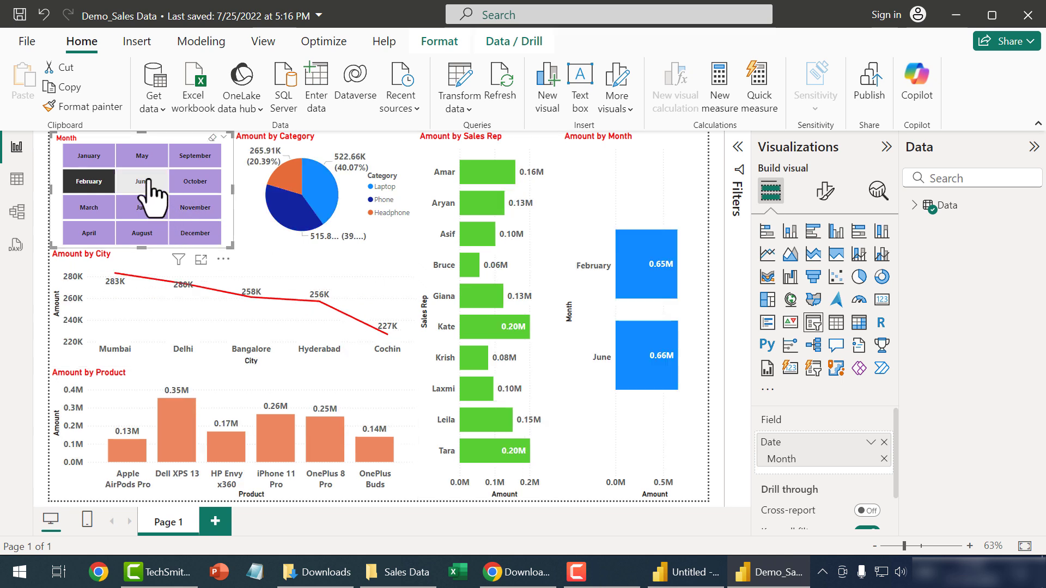
left_click(188, 181, "ctrl")
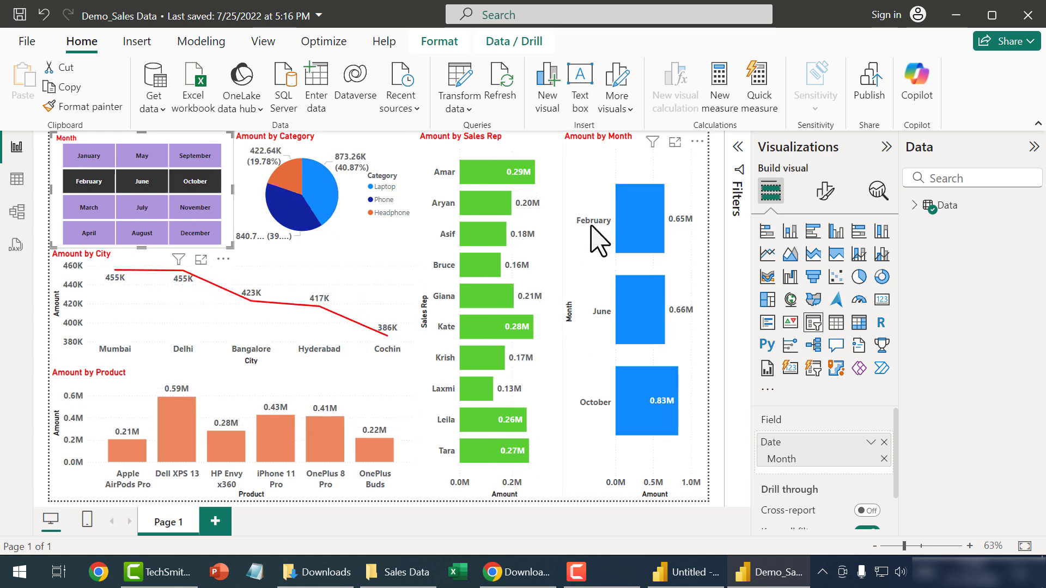
left_click(191, 188, "ctrl")
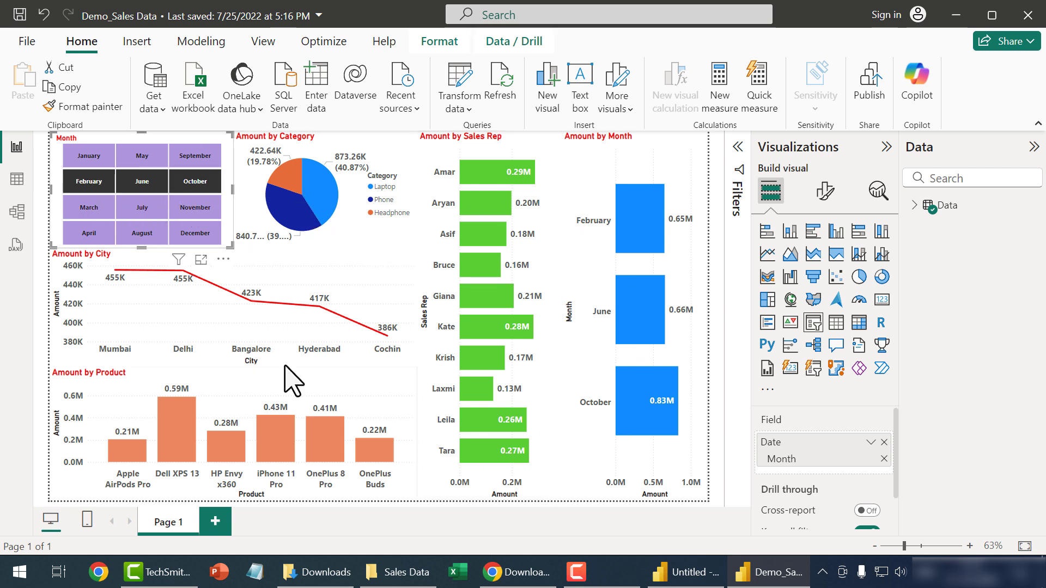
left_click(143, 235, "ctrl")
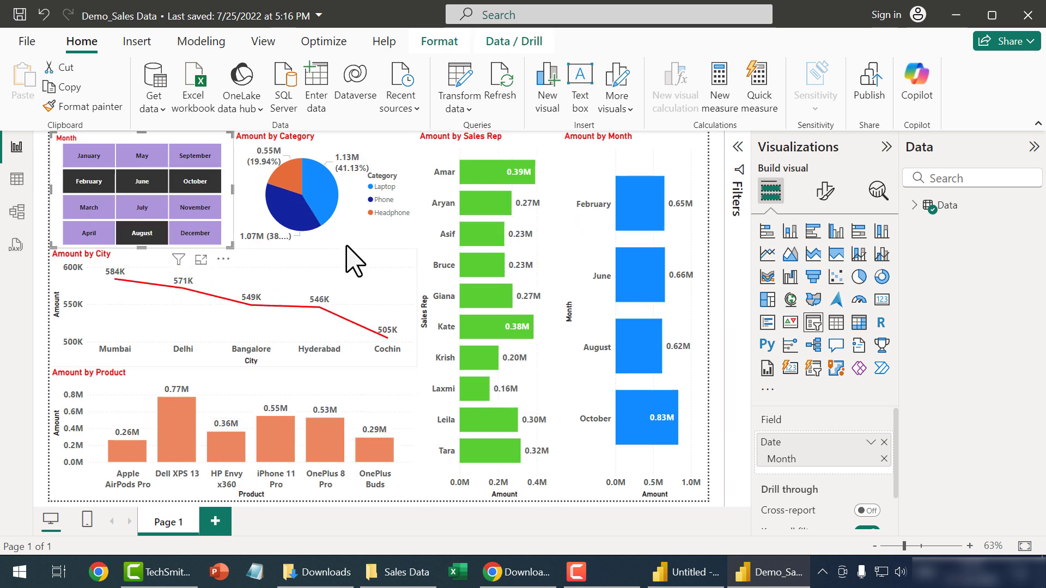
left_click(143, 234)
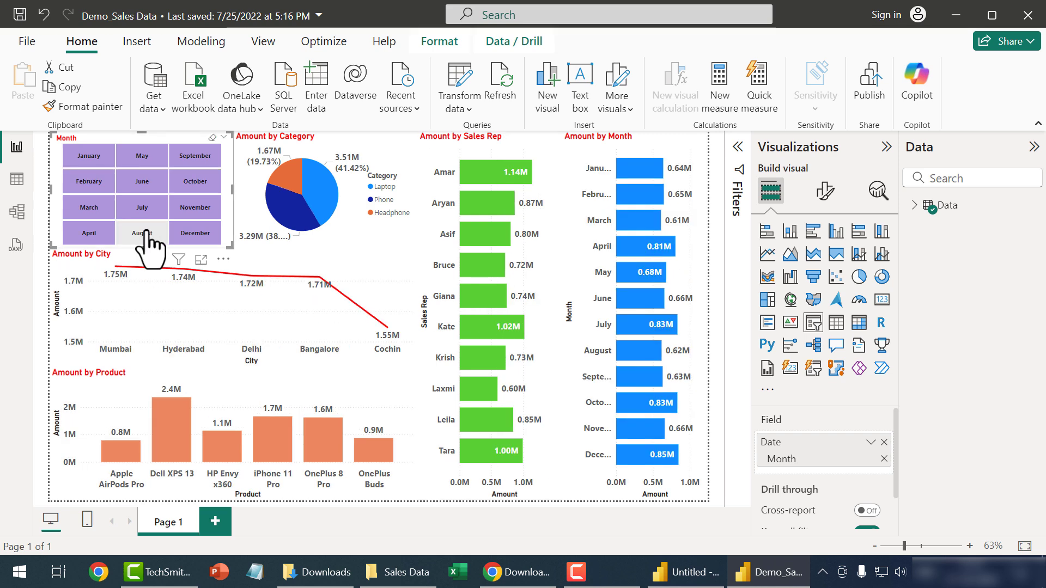
mouse_move(322, 196)
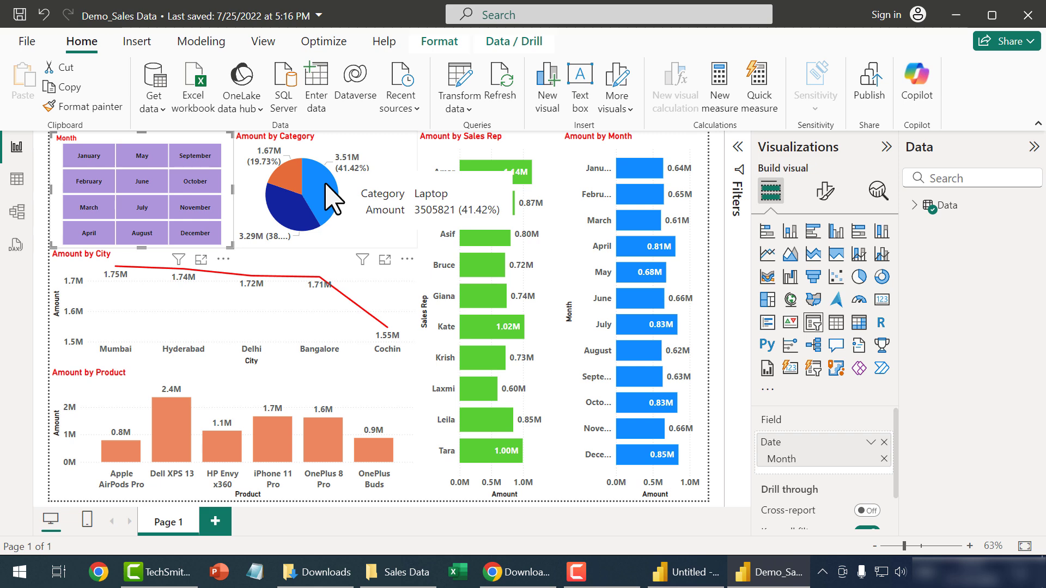
left_click(330, 199)
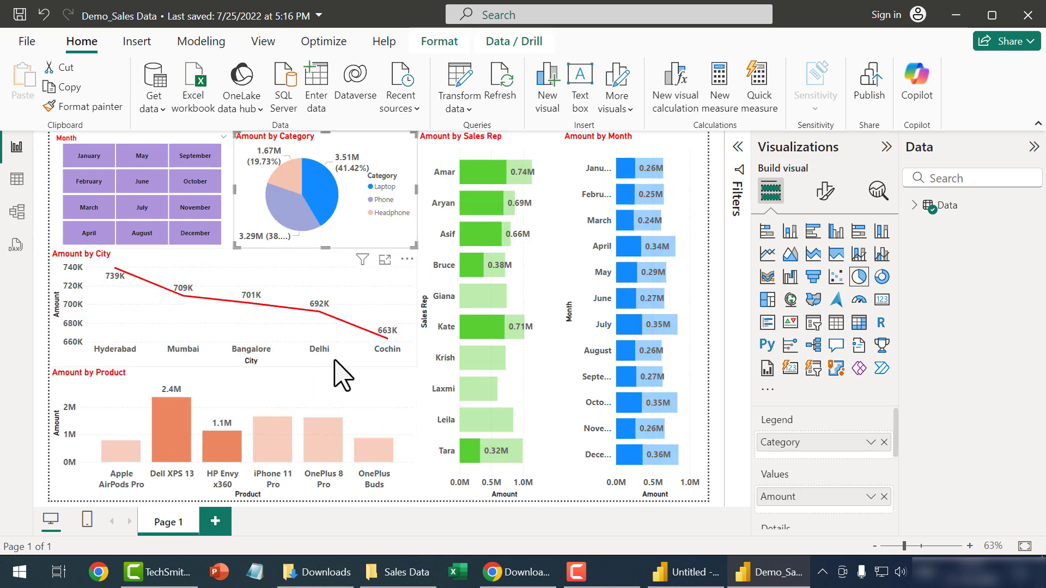
left_click(326, 203)
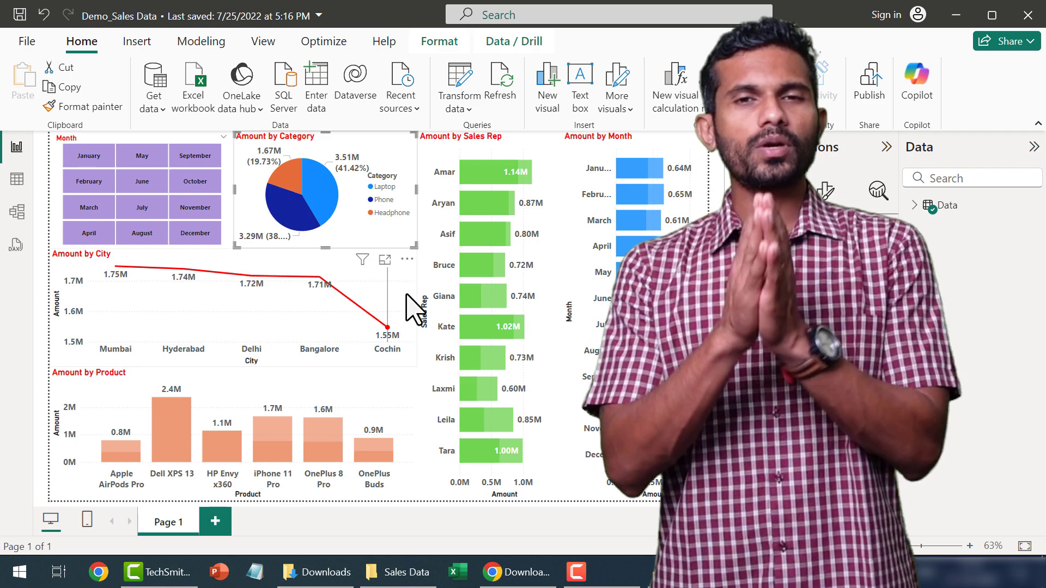